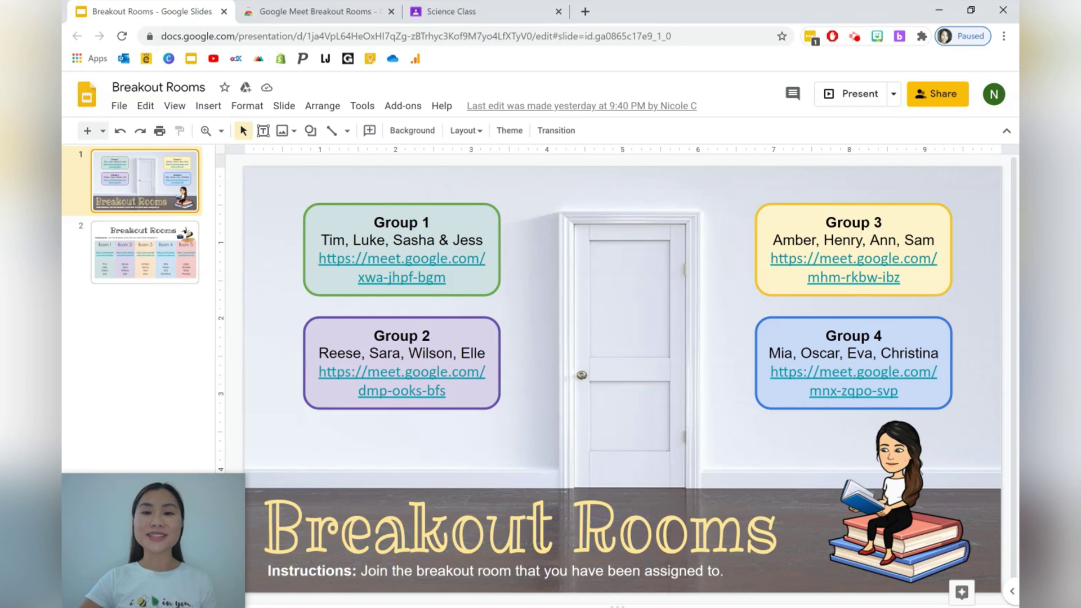
# Look at the Google Meet Breakout Rooms page in the Chrome Web Store, and open the extension from the Breakout Rooms slides
pyautogui.click(354, 15)
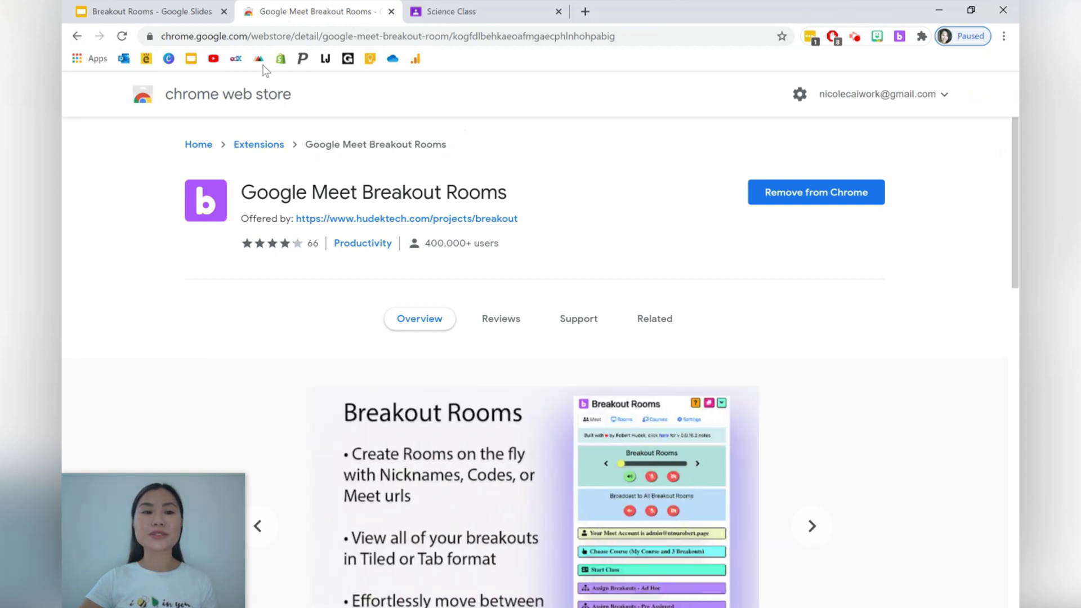
pyautogui.click(209, 17)
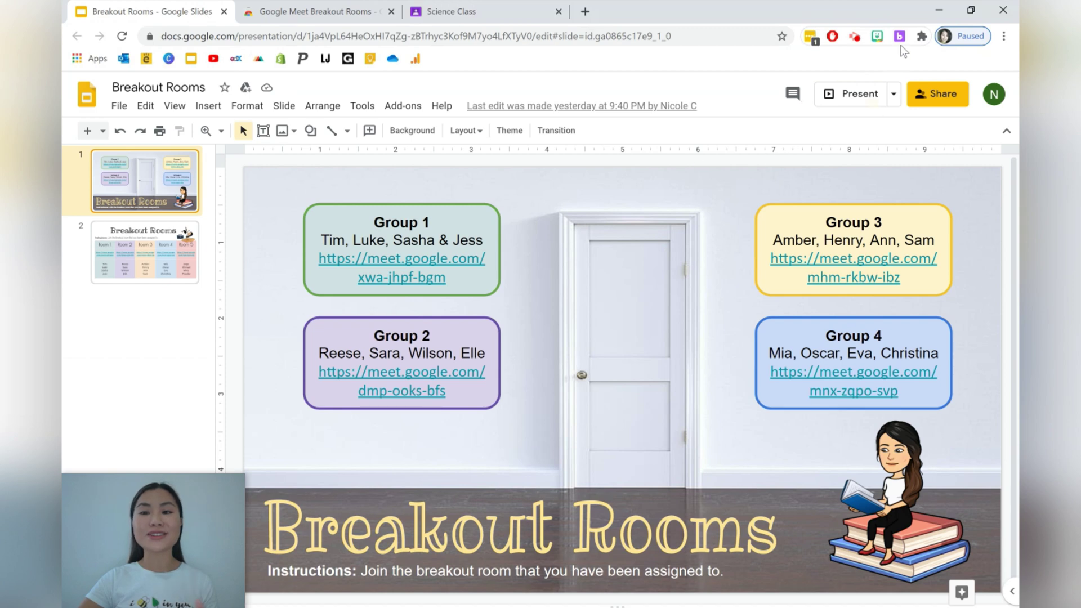
pyautogui.click(899, 36)
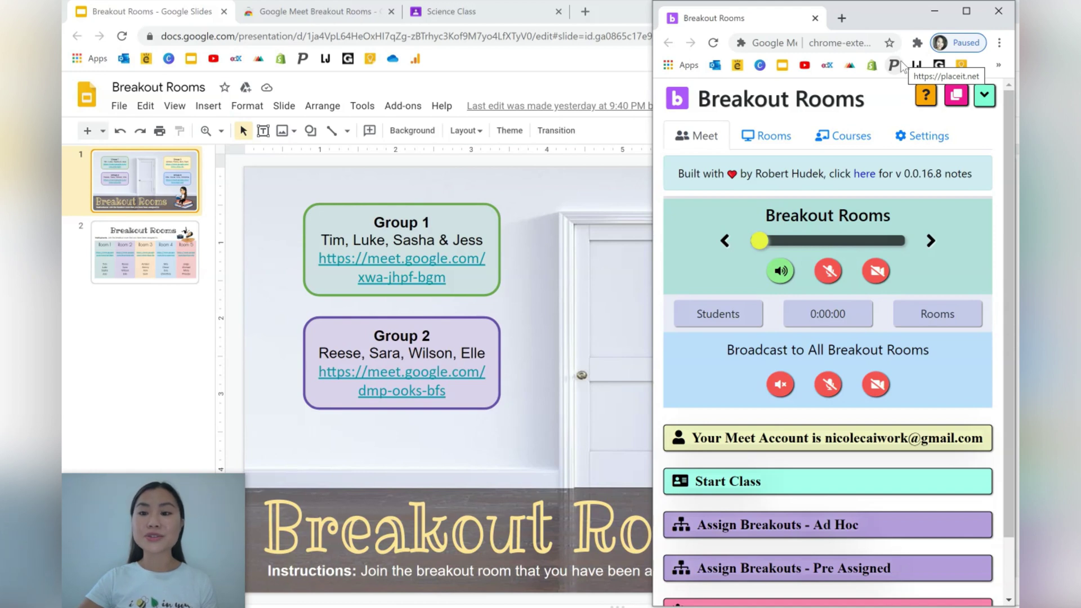
# Add a course named TEST with the description "Test Purposes" and save the course list
pyautogui.click(849, 142)
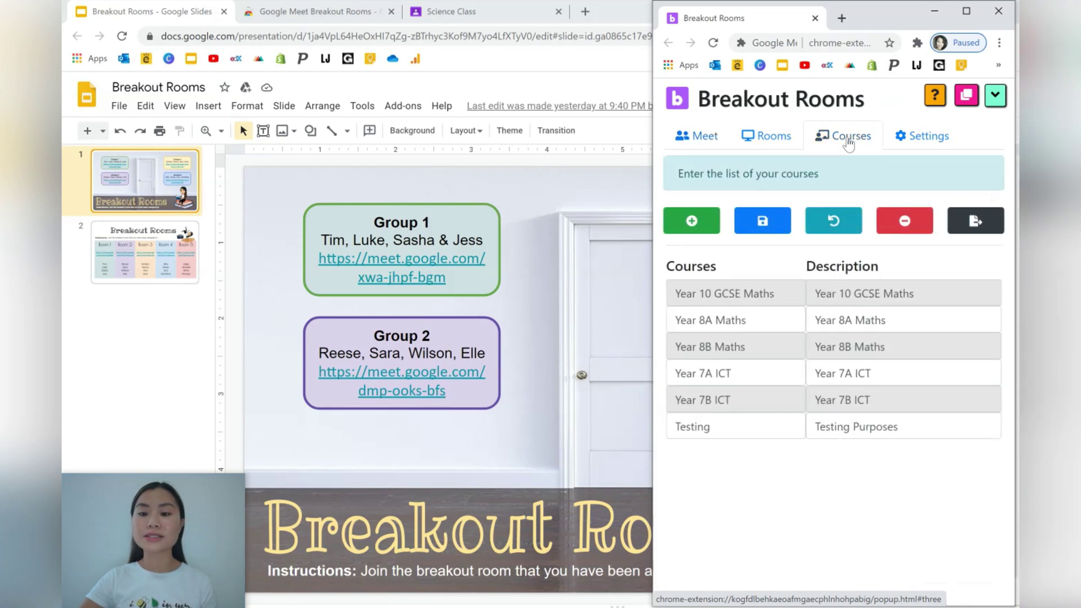
pyautogui.click(707, 237)
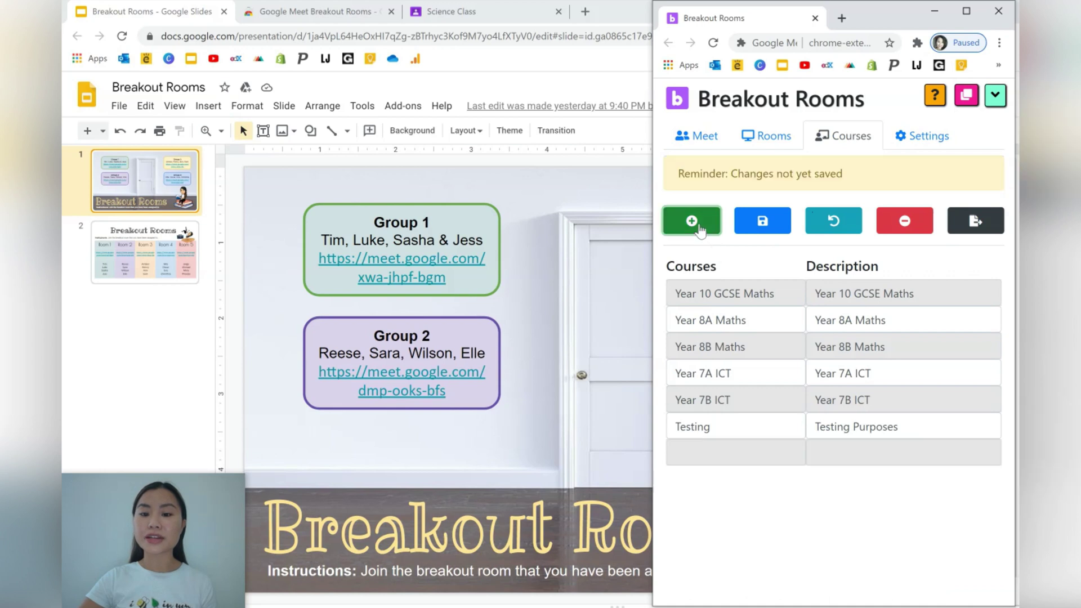
pyautogui.click(714, 451)
pyautogui.write('TEST')
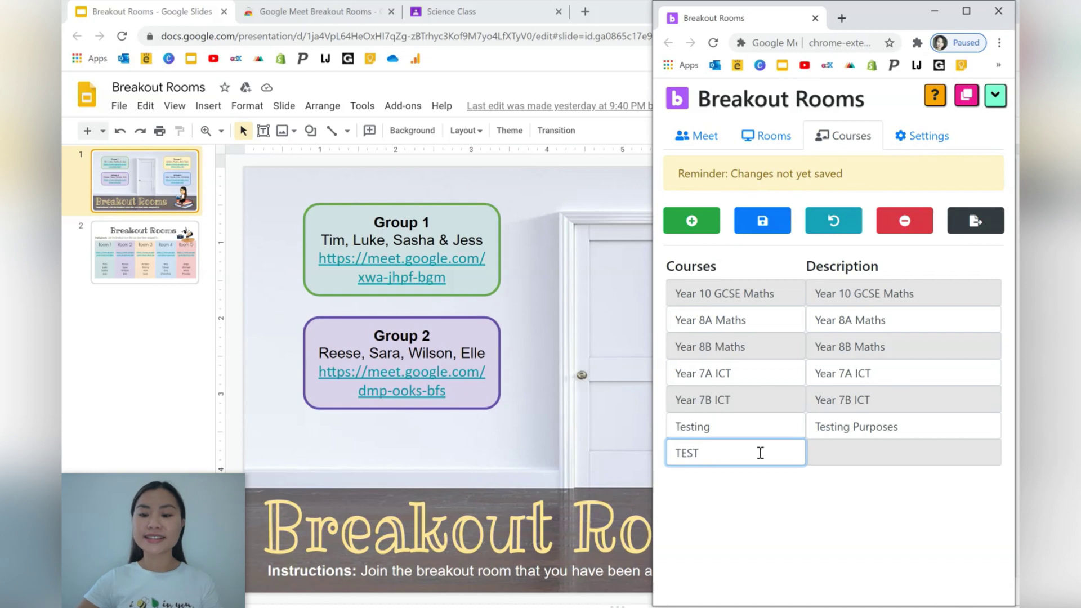
pyautogui.click(815, 457)
pyautogui.write('Test ')
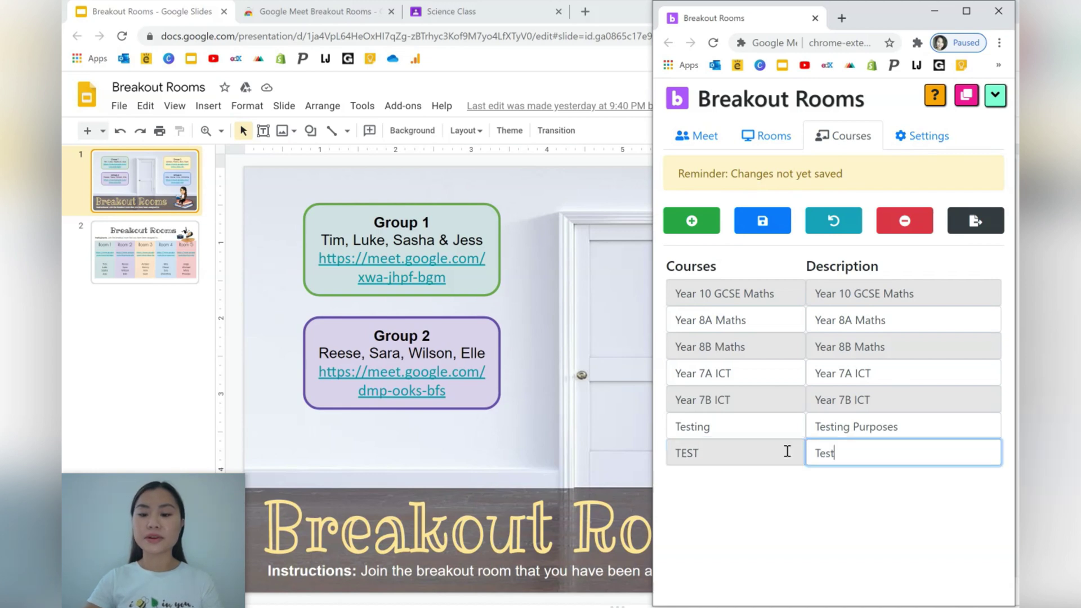
pyautogui.write('Purposes')
pyautogui.click(879, 477)
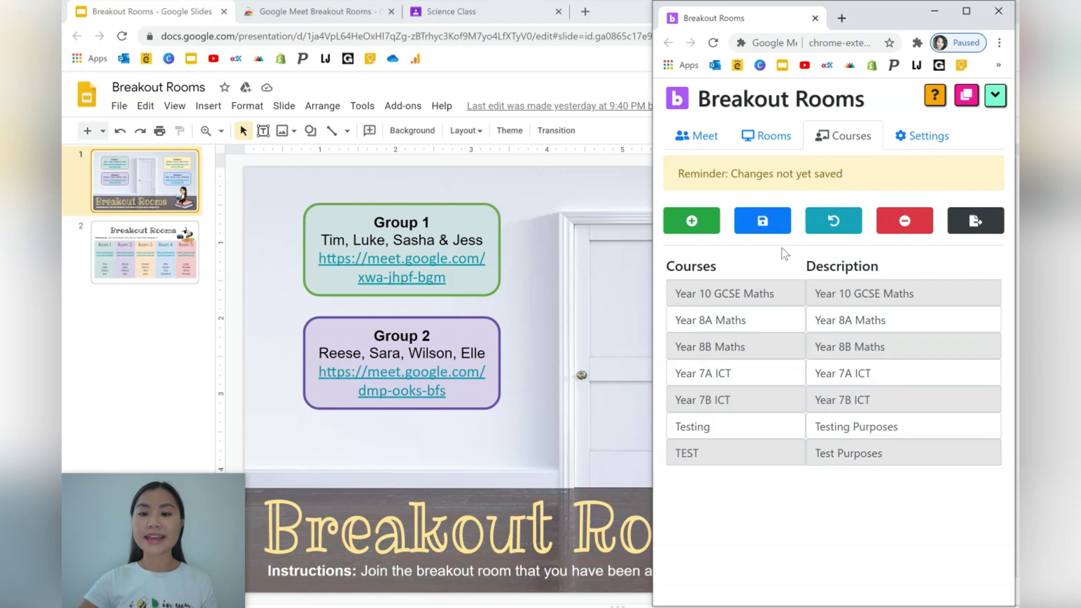
pyautogui.click(778, 236)
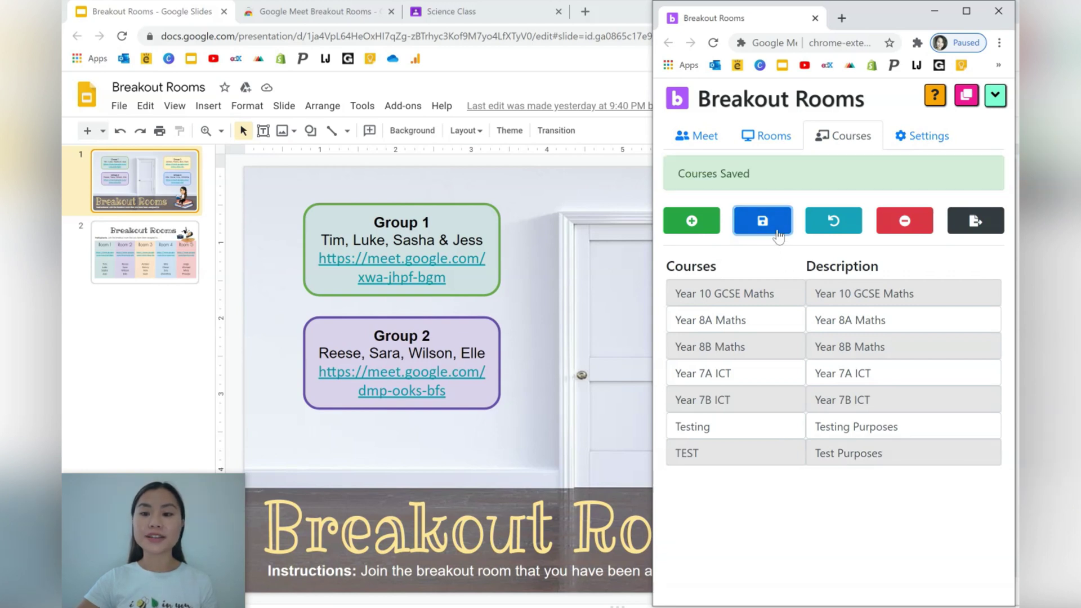
# Choose TEST as the course whose rooms are set up
pyautogui.click(772, 145)
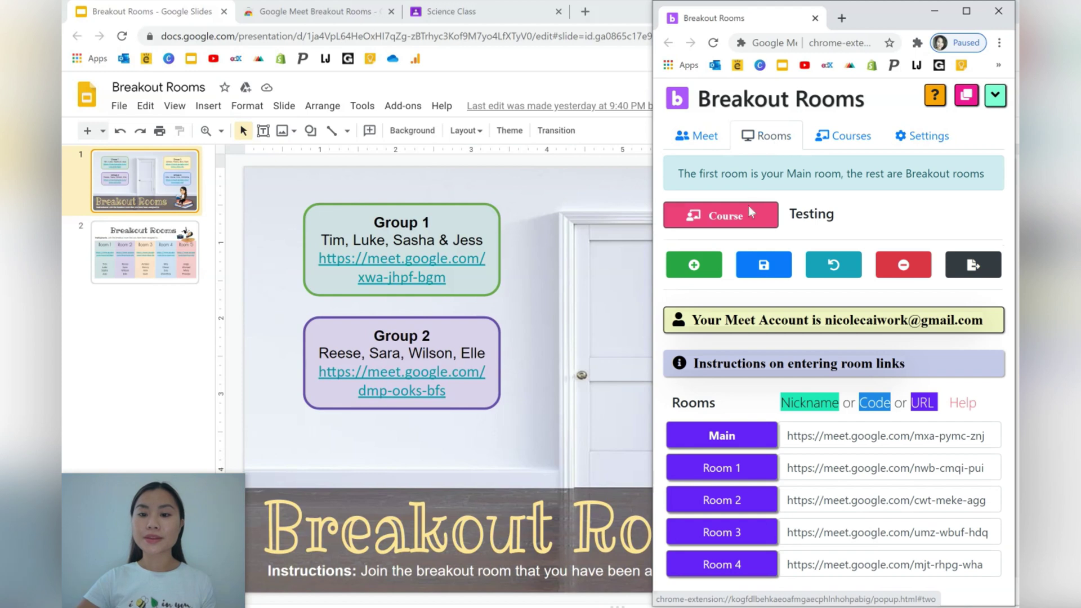
pyautogui.click(749, 219)
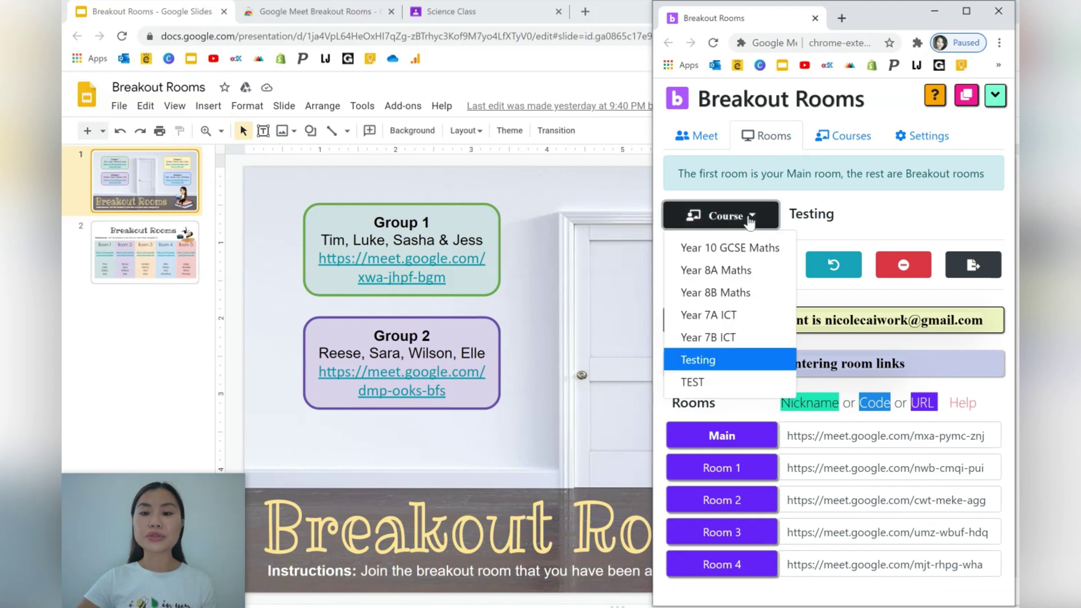
pyautogui.click(708, 384)
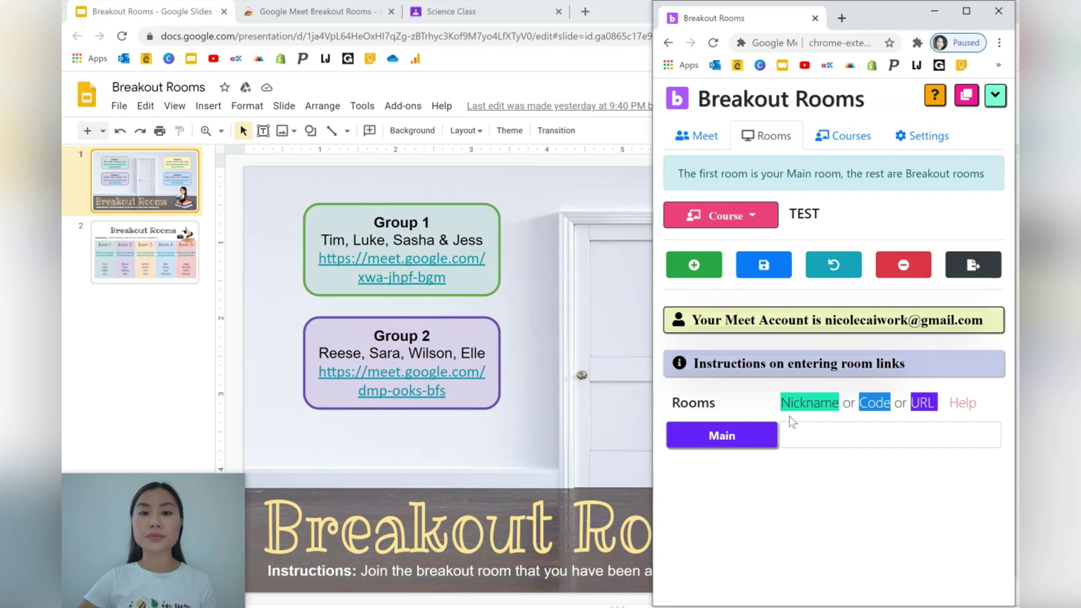
# Copy the Meet link from the Science Class page in Google Classroom and paste it as the Main room's link
pyautogui.click(507, 19)
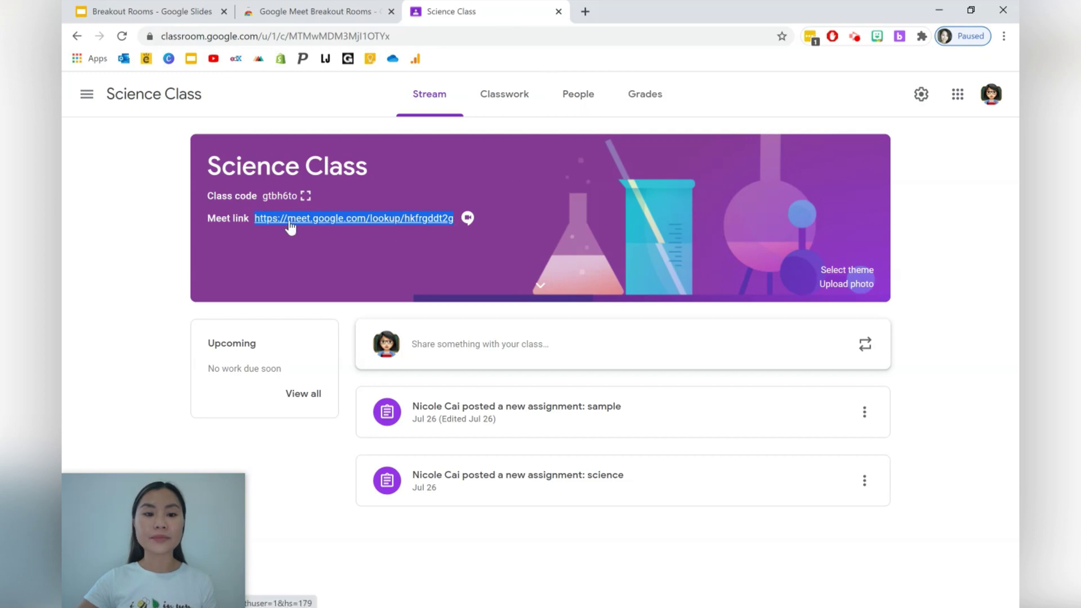
pyautogui.rightClick(265, 218)
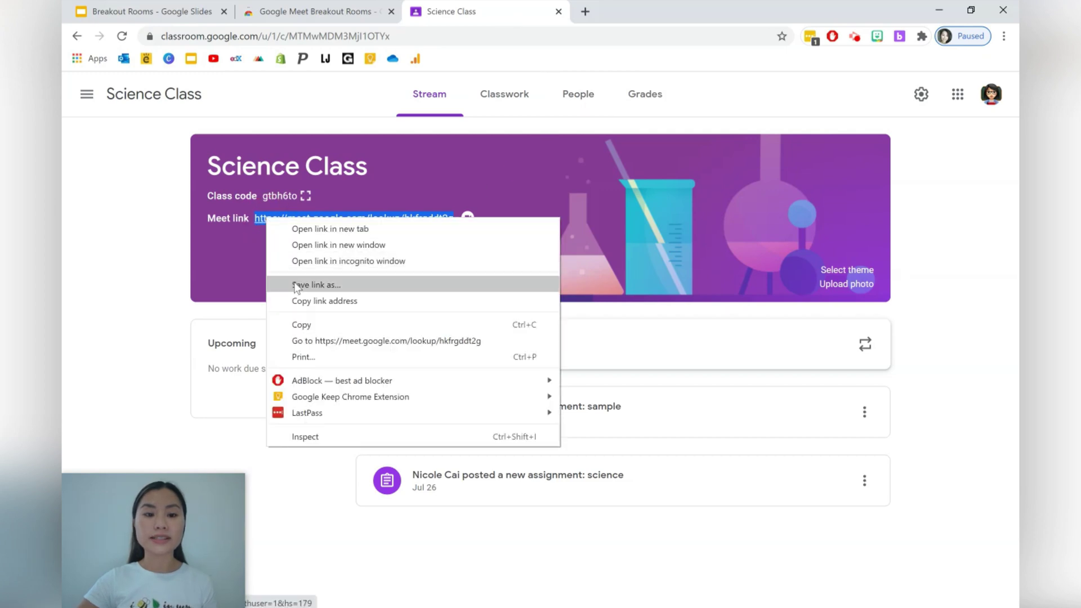
pyautogui.click(305, 322)
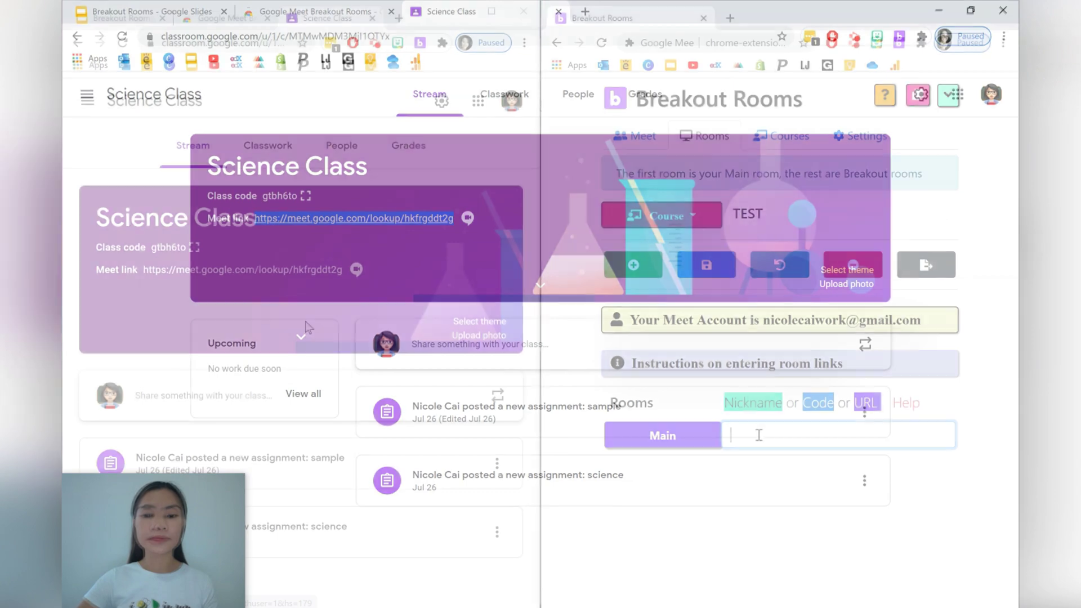
pyautogui.rightClick(759, 436)
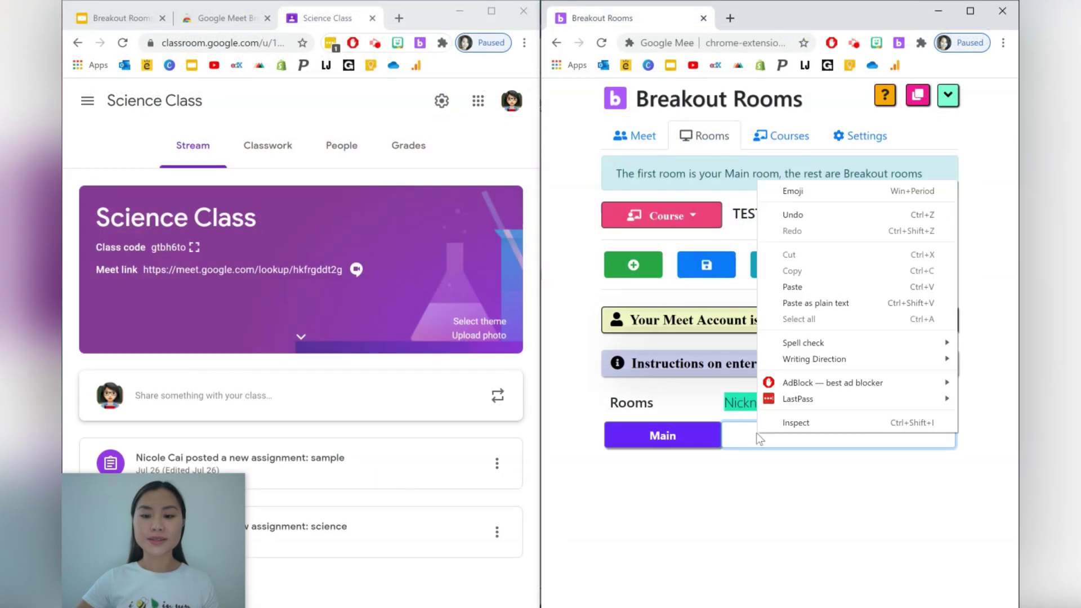
pyautogui.click(815, 286)
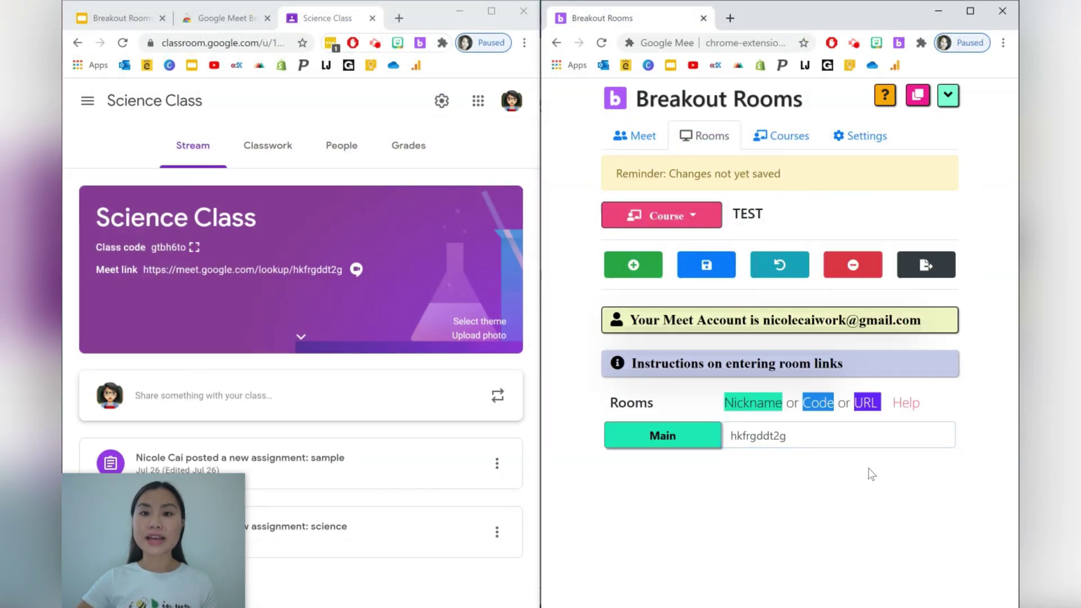
# Add two breakout rooms named Room 1 and Room 2 below the Main room
pyautogui.click(647, 268)
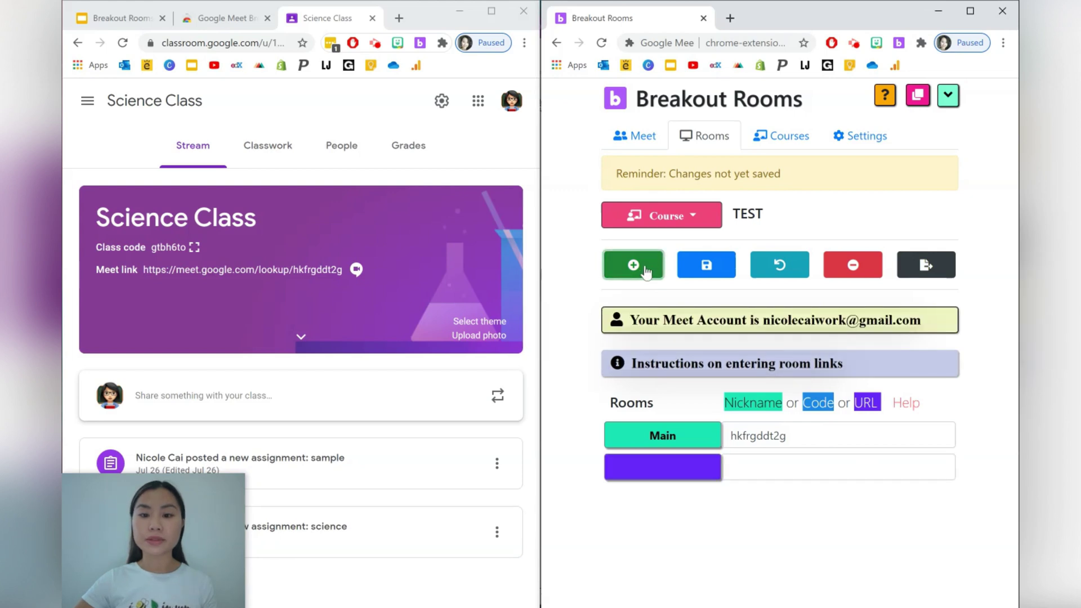
pyautogui.click(672, 472)
pyautogui.write('Ro')
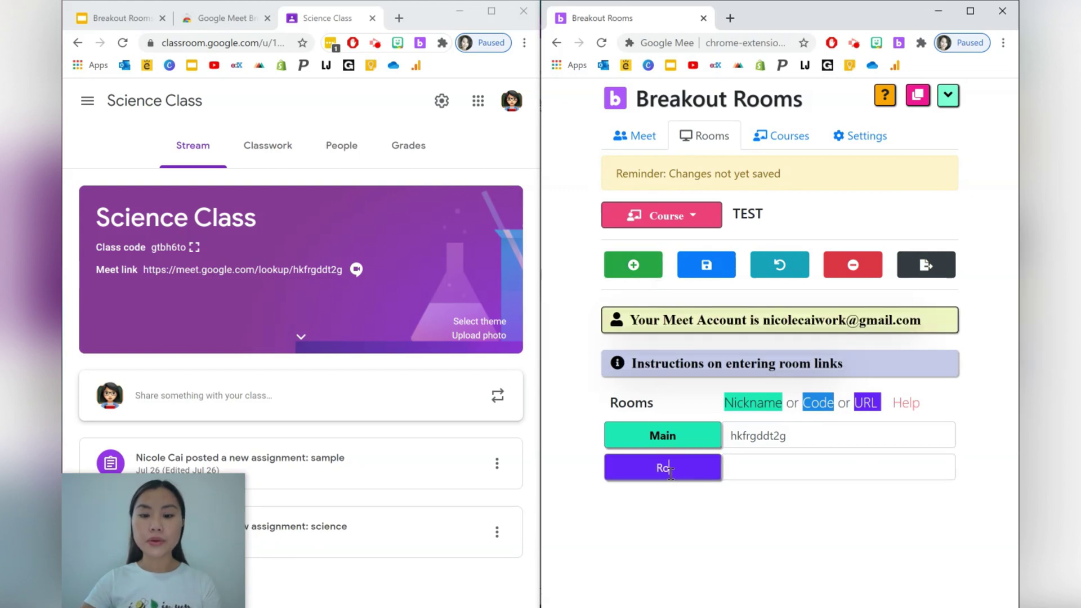
pyautogui.write('om 1')
pyautogui.click(635, 272)
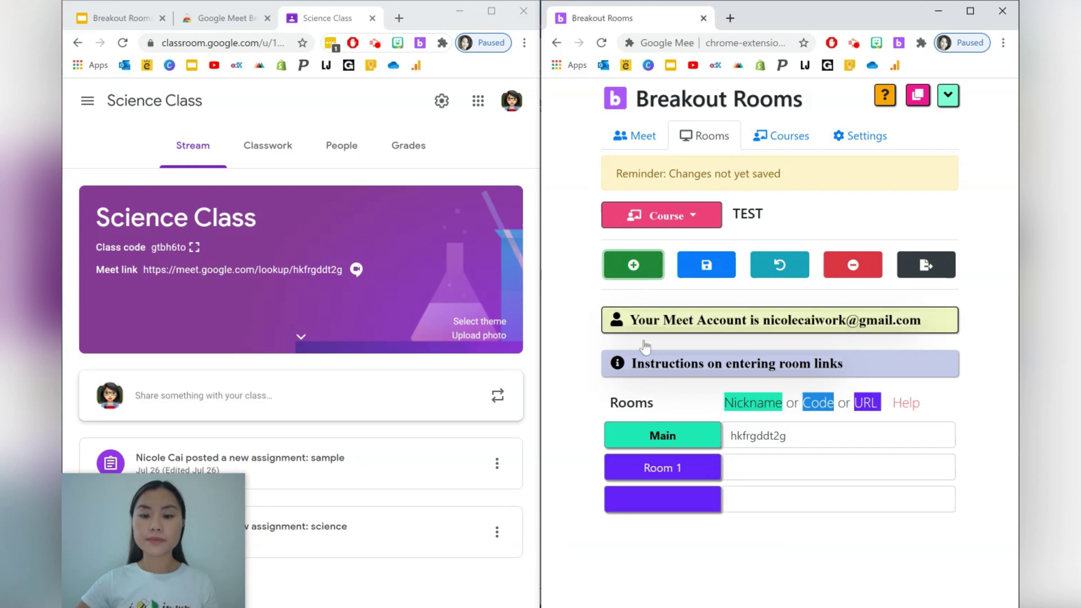
pyautogui.click(660, 503)
pyautogui.write('Room 2')
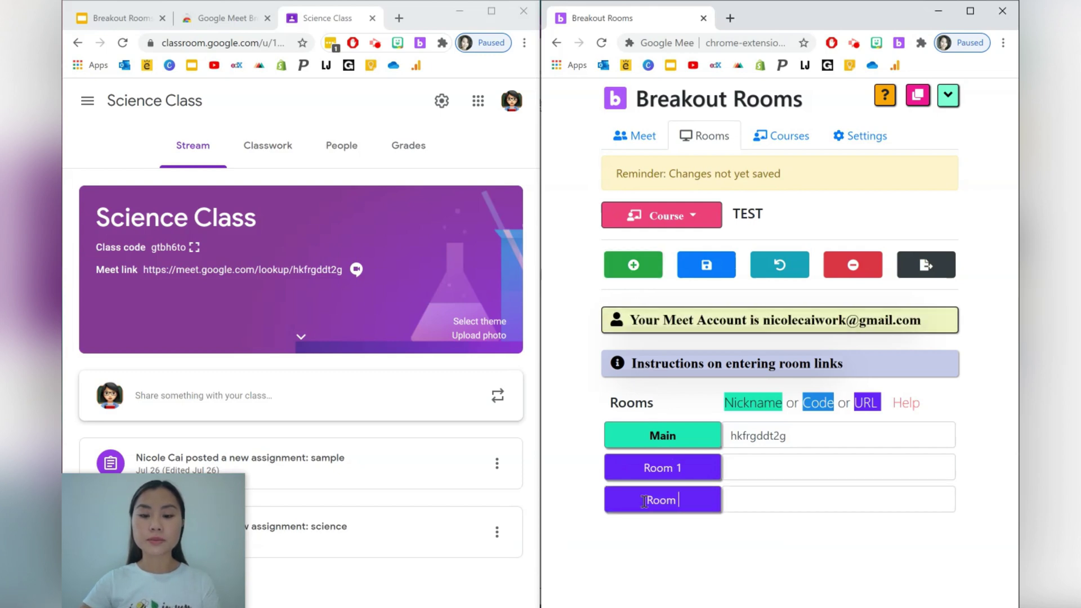
# Add two more breakout rooms named Room 3 and Room 4, and save the rooms to generate Meet links for the blank ones
pyautogui.click(647, 273)
pyautogui.click(669, 532)
pyautogui.write('Room 3')
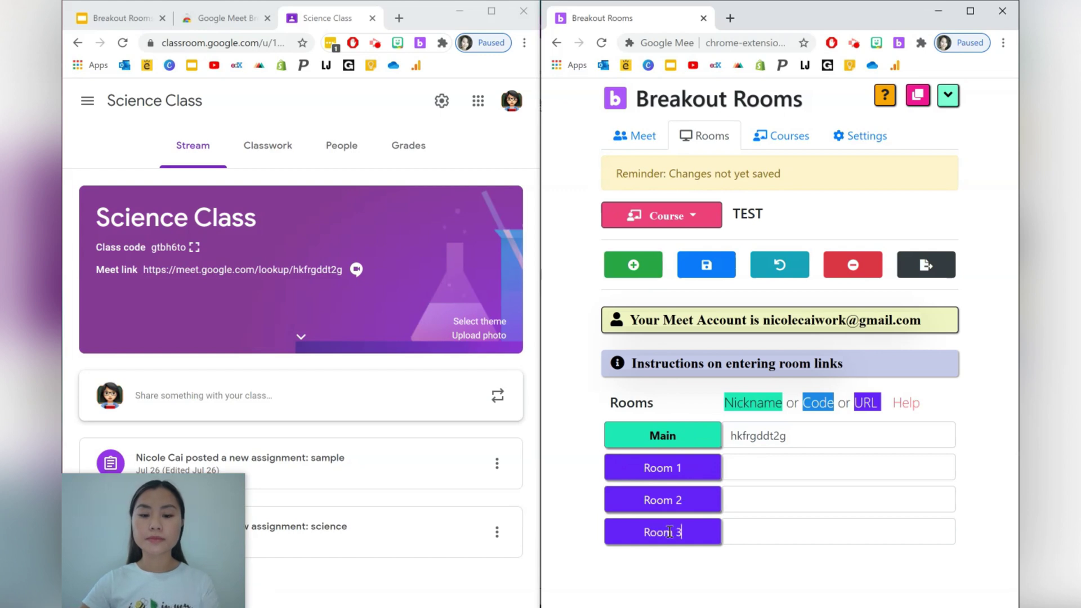
pyautogui.click(633, 264)
pyautogui.click(704, 559)
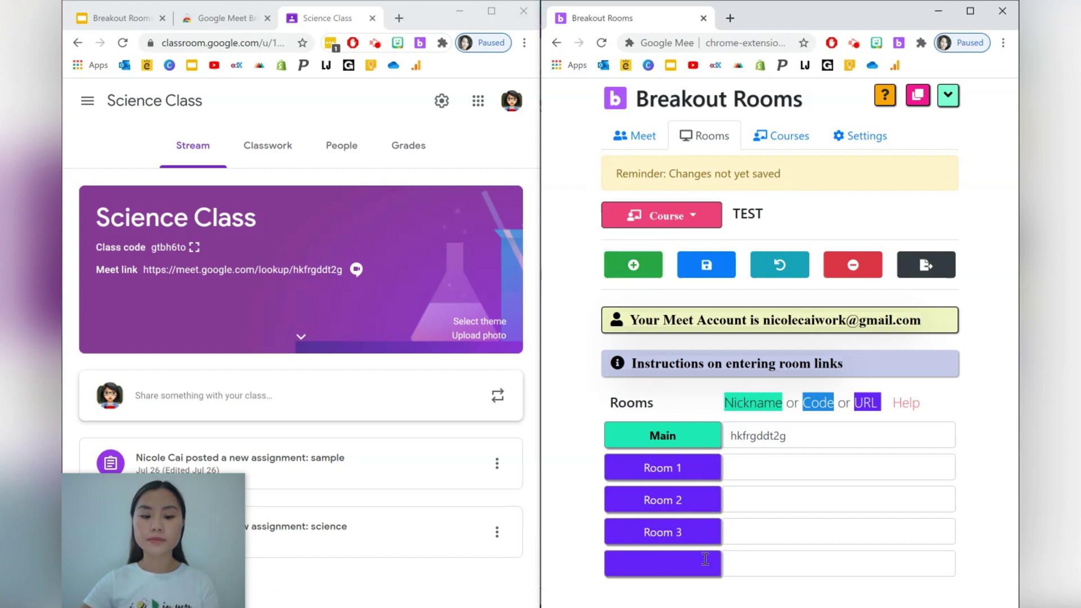
pyautogui.write('Room 4')
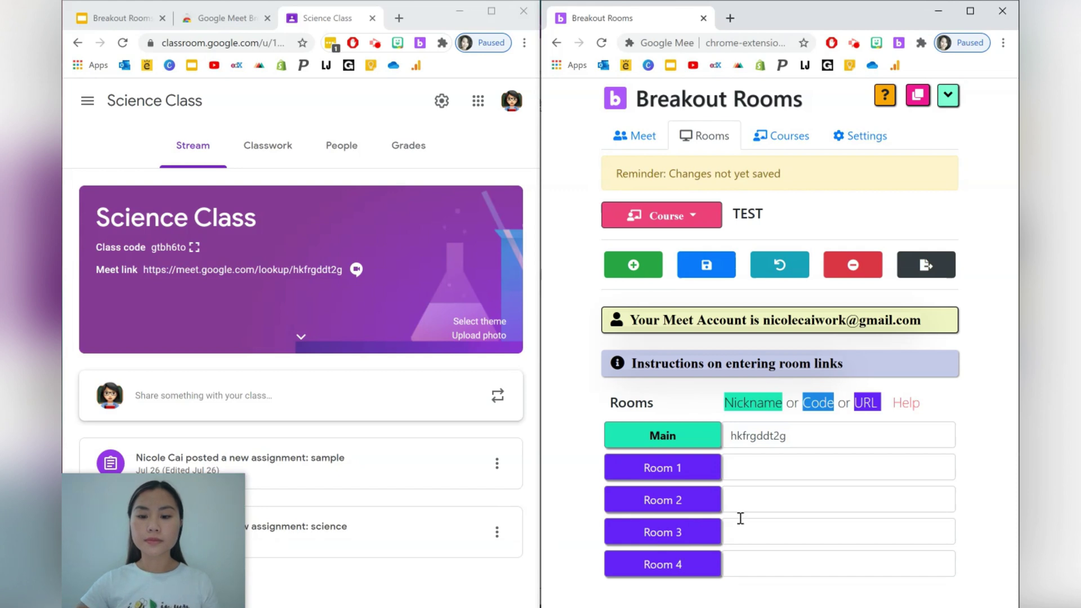
pyautogui.click(793, 475)
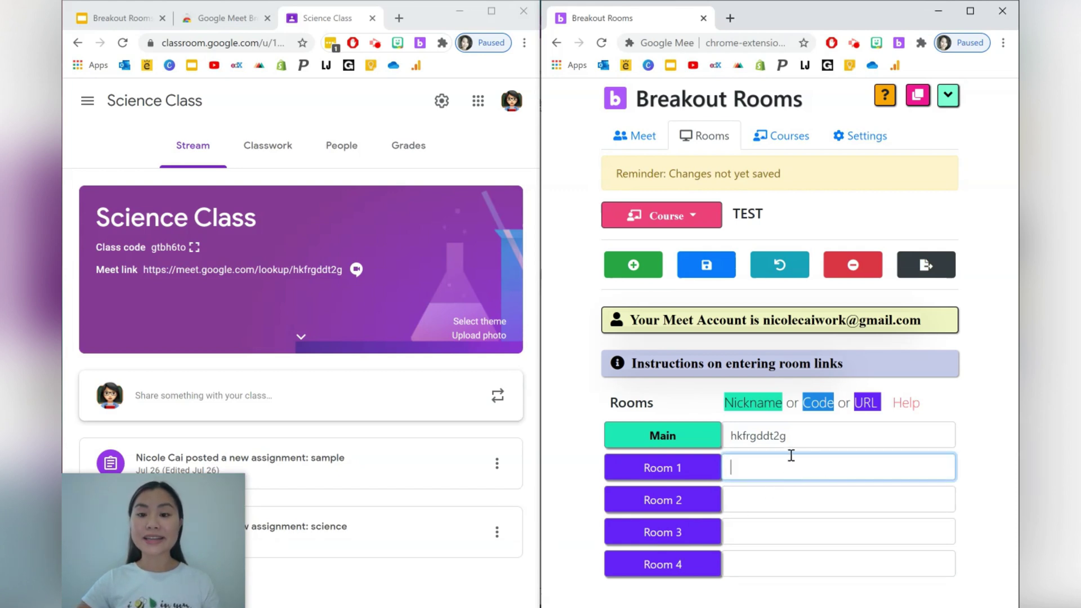
pyautogui.click(722, 275)
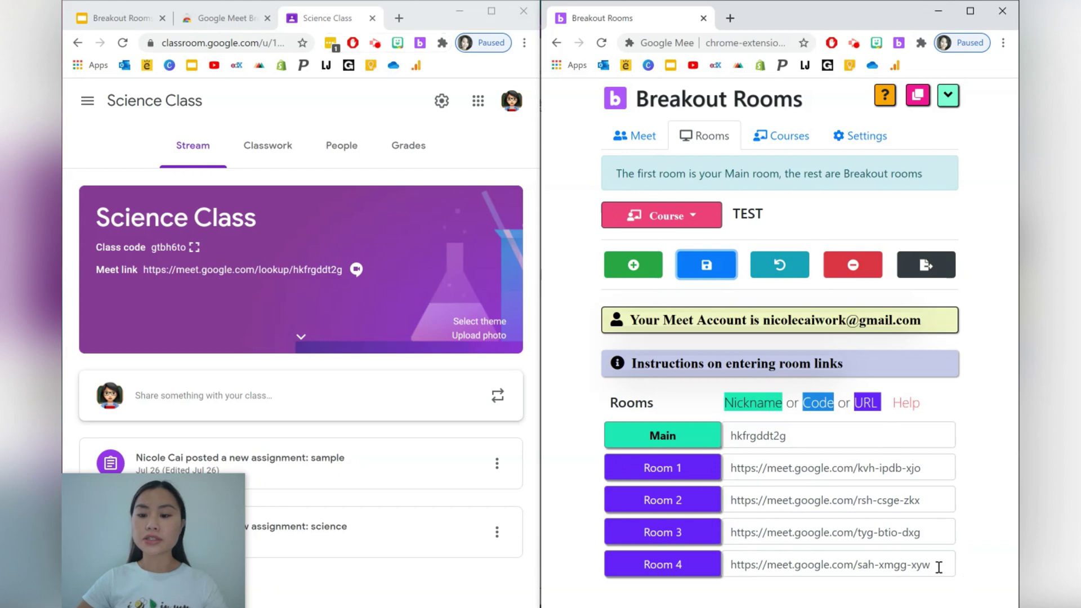
# Clear the links of the Main room and Rooms 1 to 4, and save the rooms to generate new Meet links
pyautogui.moveTo(772, 564); pyautogui.dragTo(676, 565)
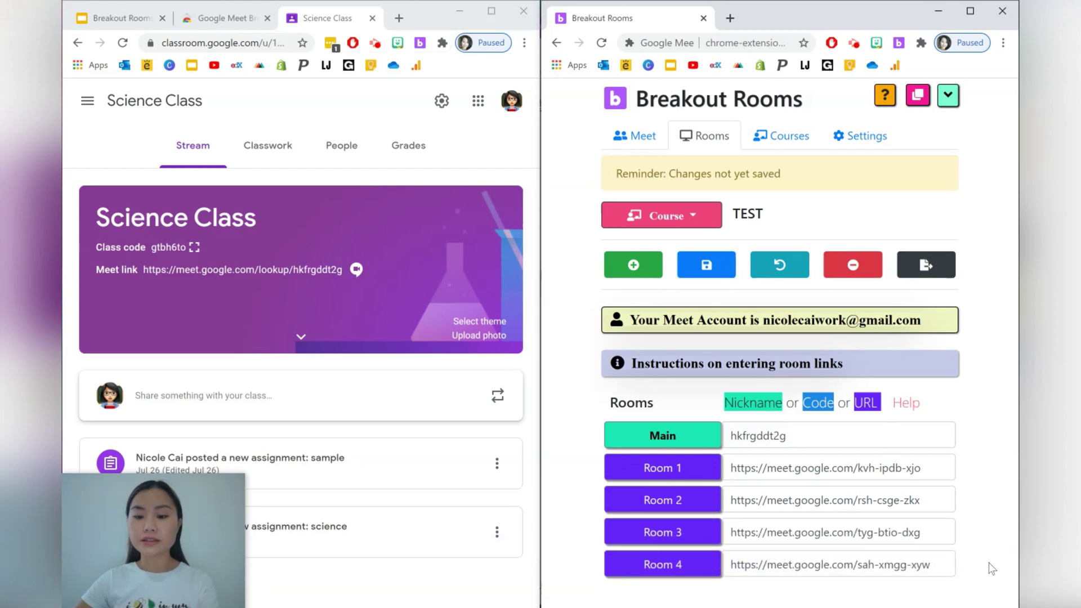
pyautogui.tripleClick(903, 562)
pyautogui.press('BackSpace')
pyautogui.click(864, 529)
pyautogui.tripleClick(864, 529)
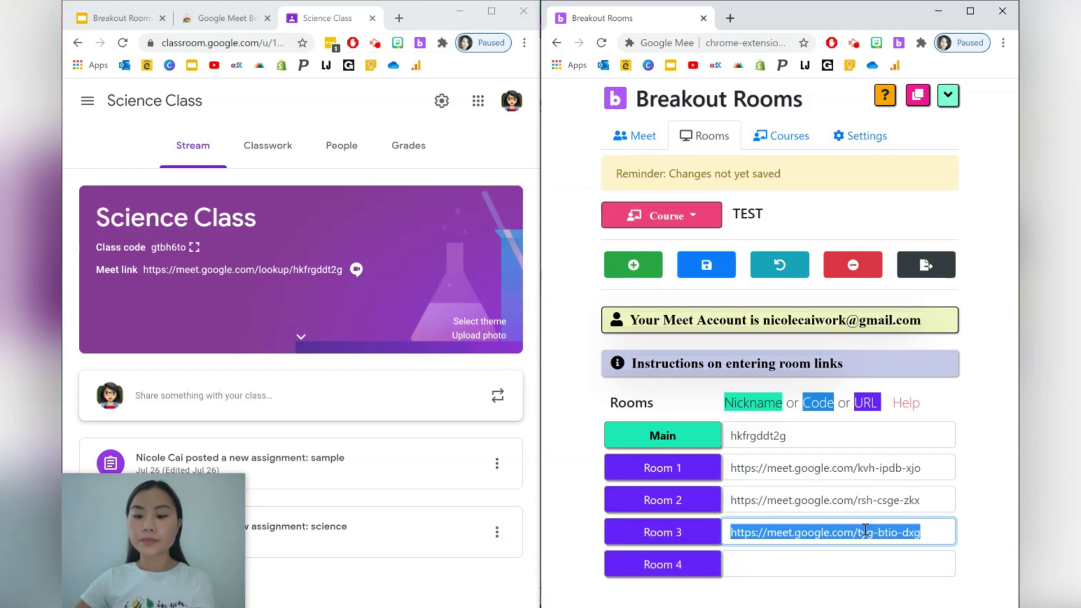
pyautogui.press('BackSpace')
pyautogui.tripleClick(867, 499)
pyautogui.press('BackSpace')
pyautogui.tripleClick(862, 468)
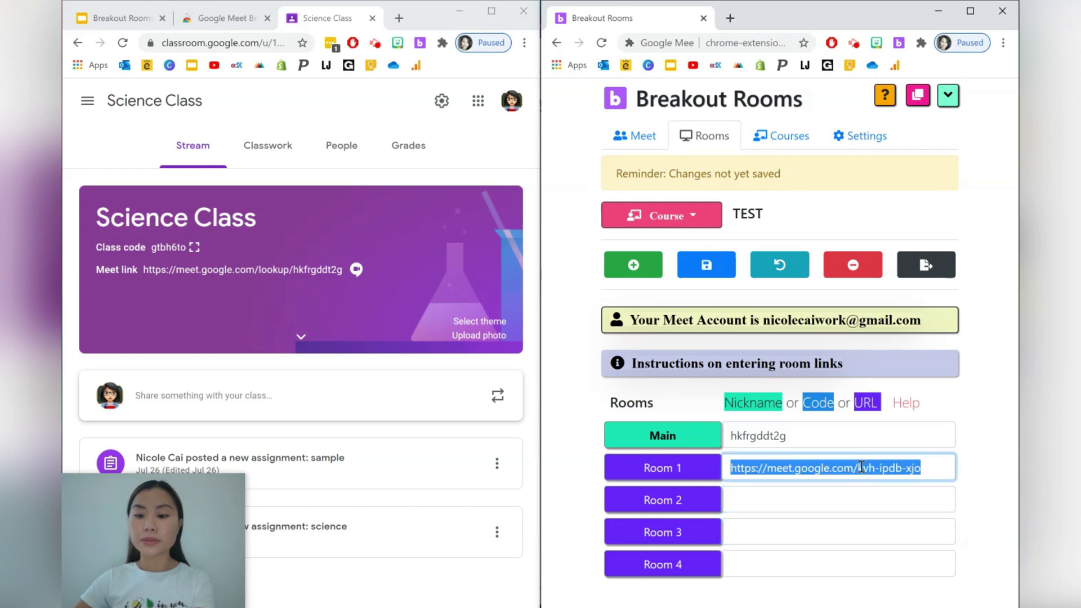
pyautogui.press('BackSpace')
pyautogui.tripleClick(844, 434)
pyautogui.press('BackSpace')
pyautogui.click(978, 434)
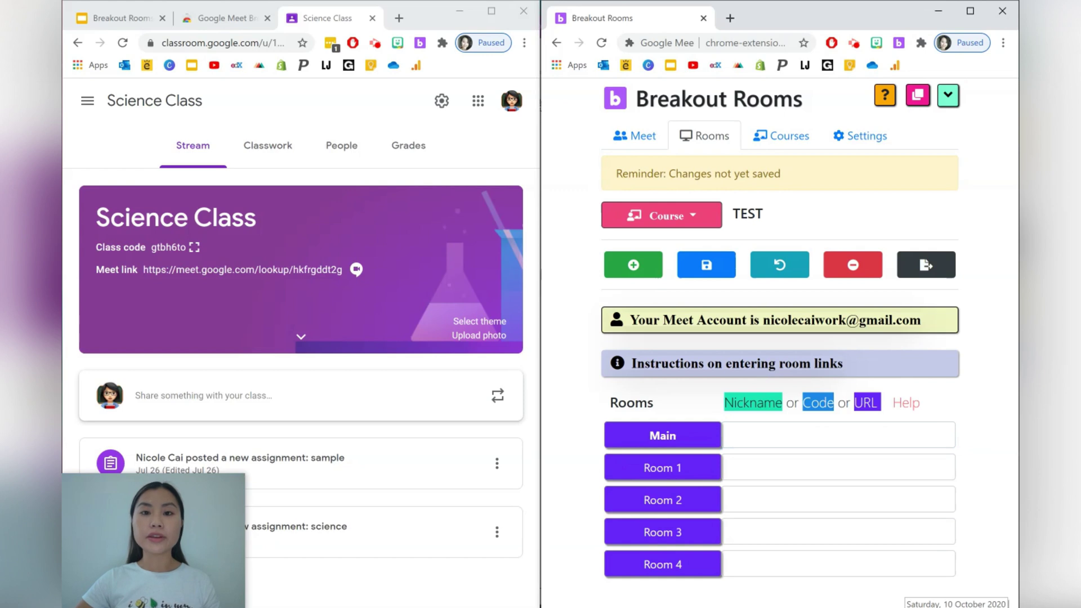
pyautogui.click(717, 278)
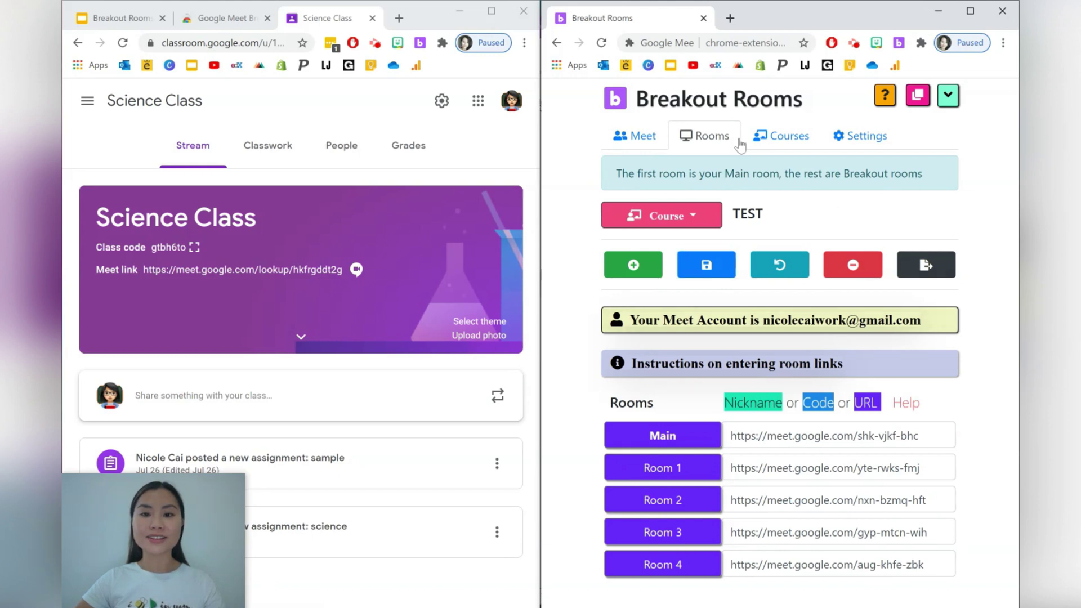
# Prepare the class start for the TEST course with the number of breakout rooms set to 3
pyautogui.click(651, 141)
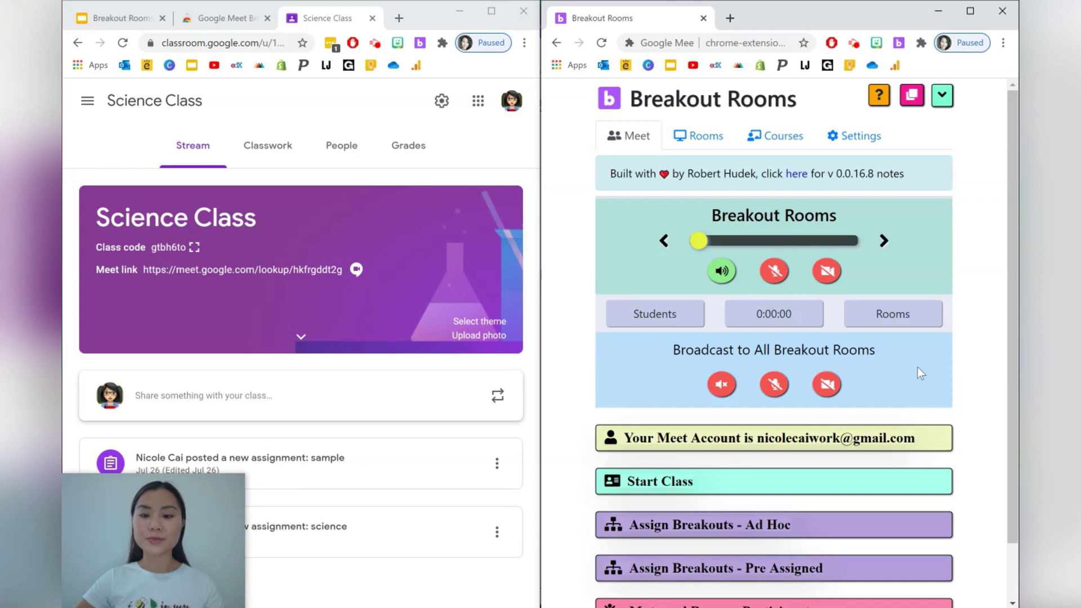
pyautogui.click(770, 482)
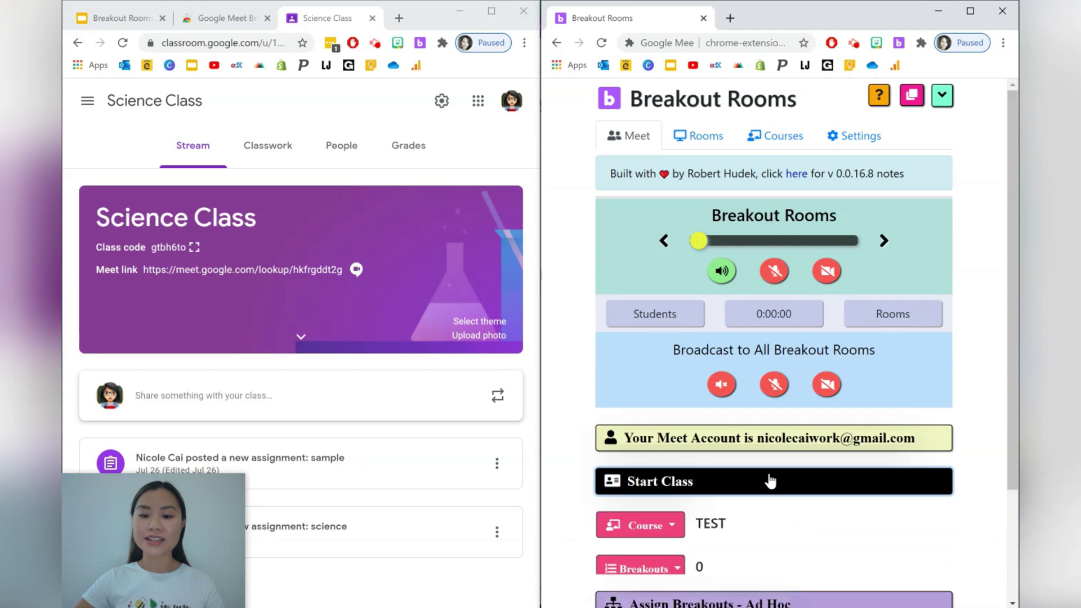
pyautogui.scroll(-2, 981, 452)
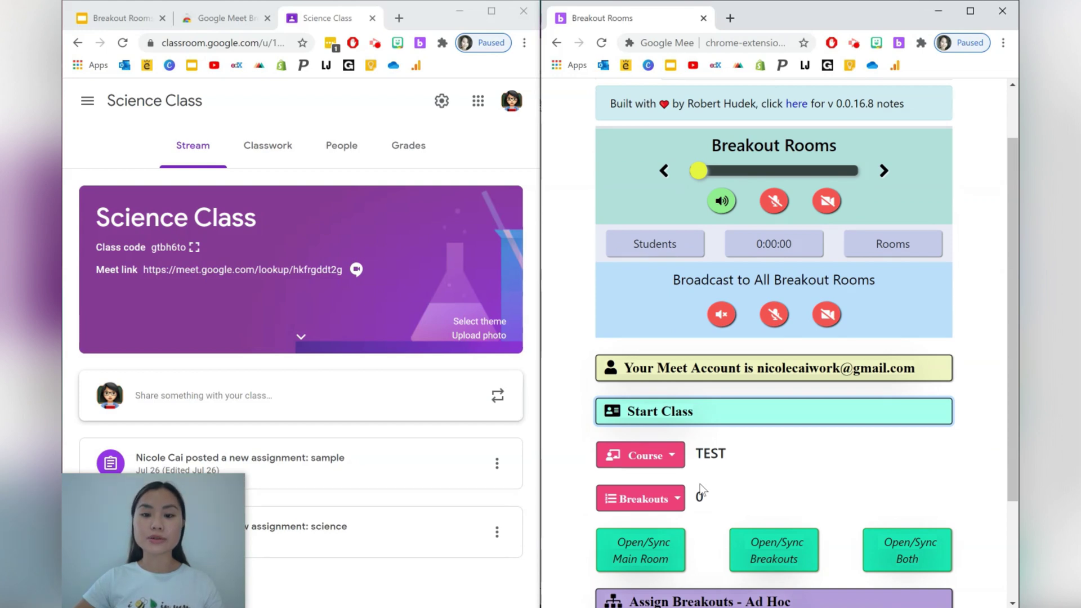
pyautogui.click(677, 499)
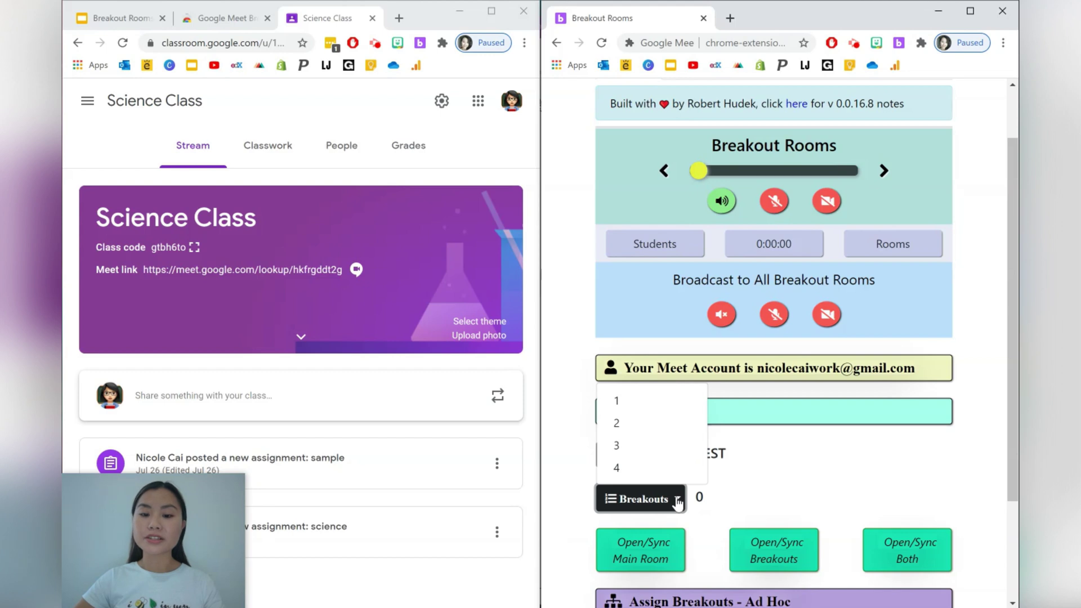
pyautogui.click(675, 448)
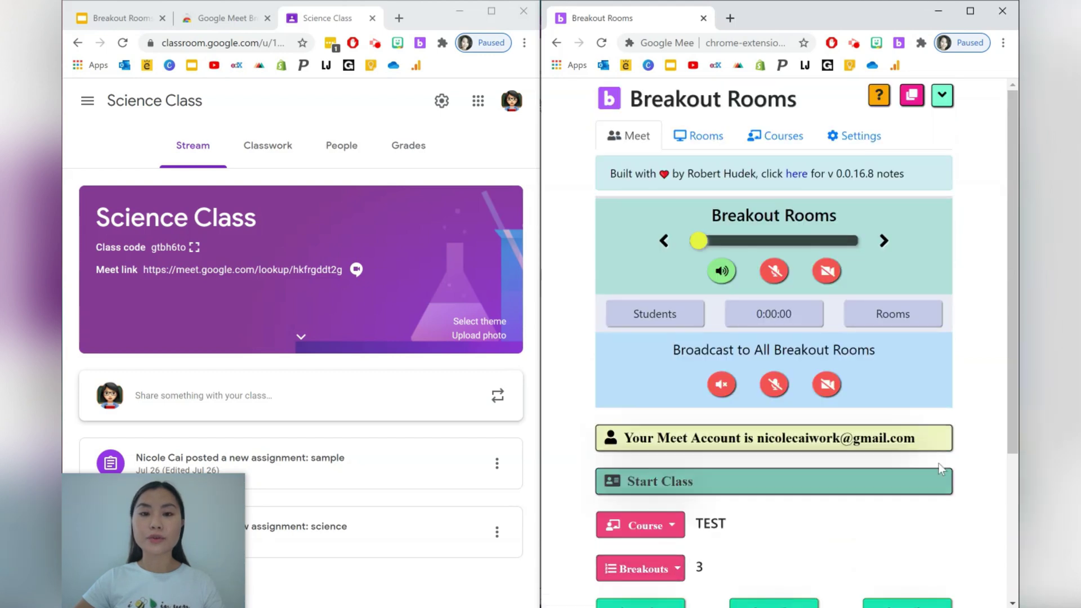
# Open the Main room and the breakout rooms together as separate windows, and close the Meet windows
pyautogui.scroll(-3, 990, 458)
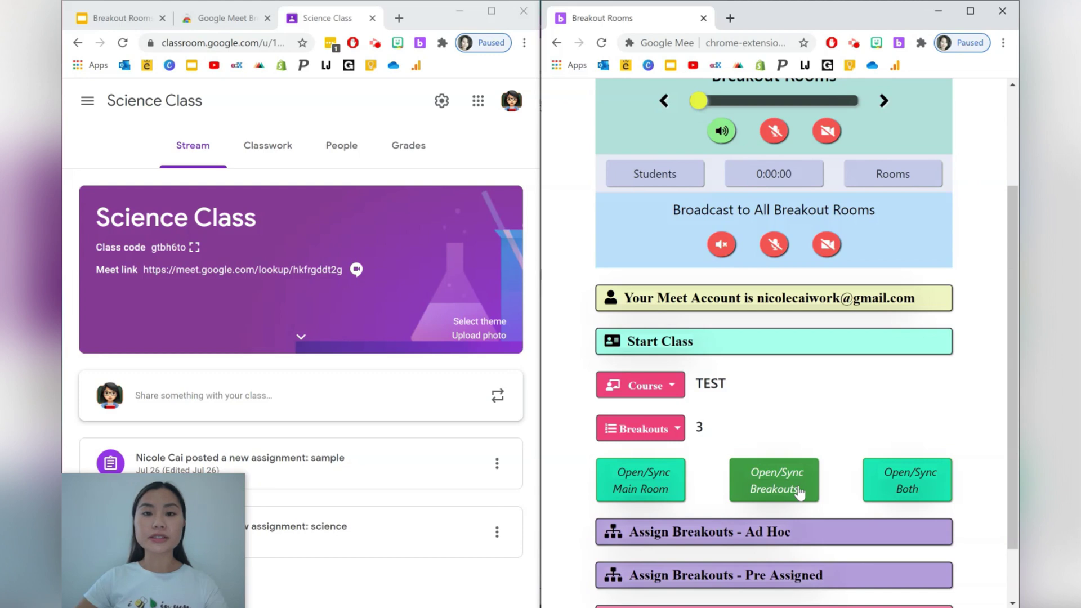
pyautogui.click(915, 484)
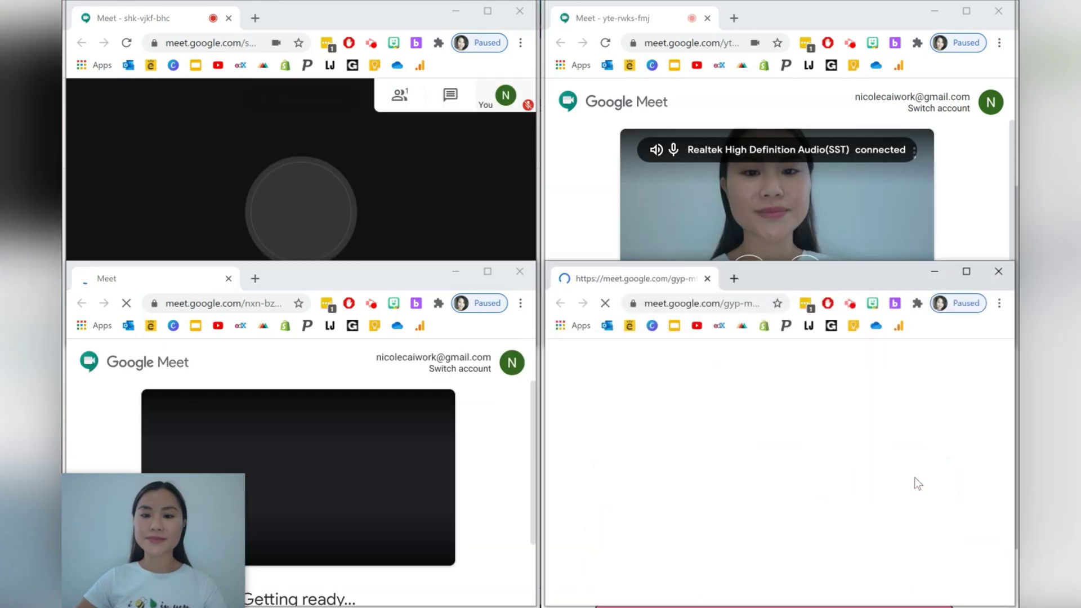
pyautogui.click(916, 484)
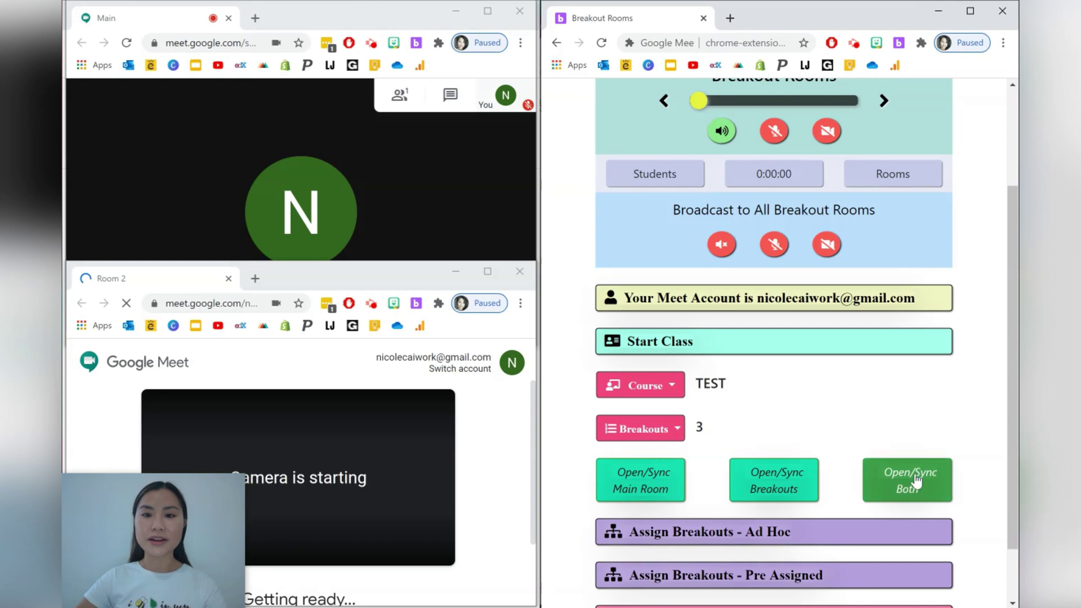
pyautogui.click(635, 338)
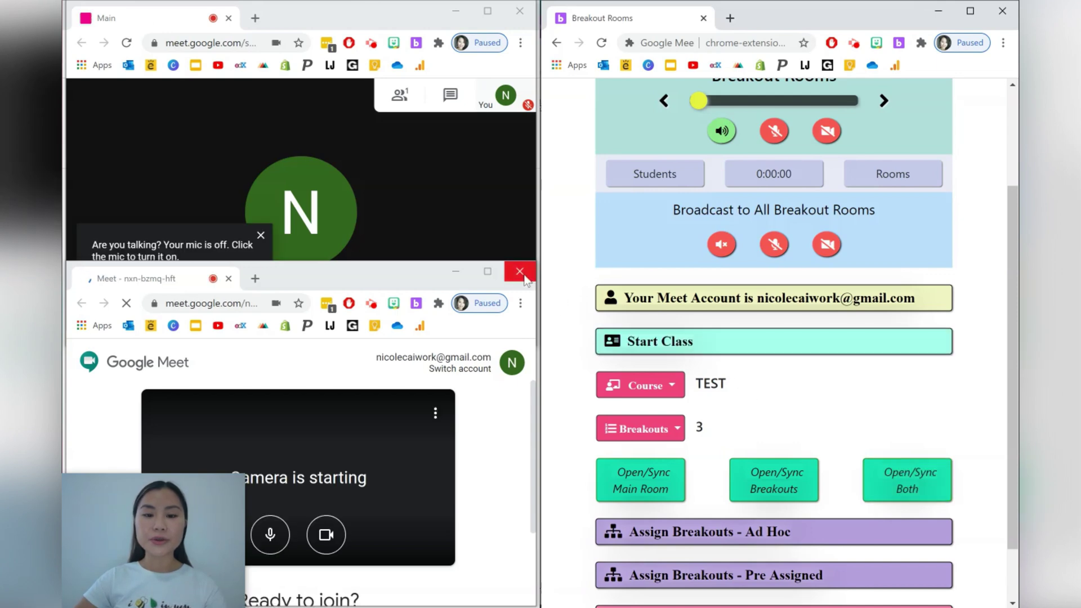
pyautogui.click(519, 11)
# Set the Breakout Rooms display to Tabs: Same window in the extension's settings
pyautogui.scroll(3, 948, 270)
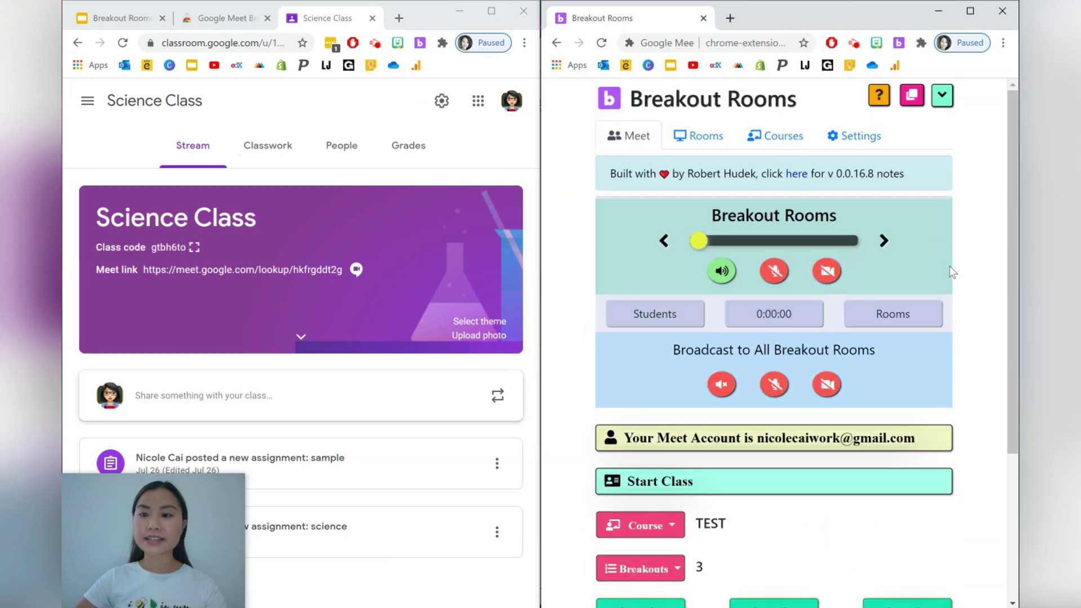
pyautogui.click(863, 141)
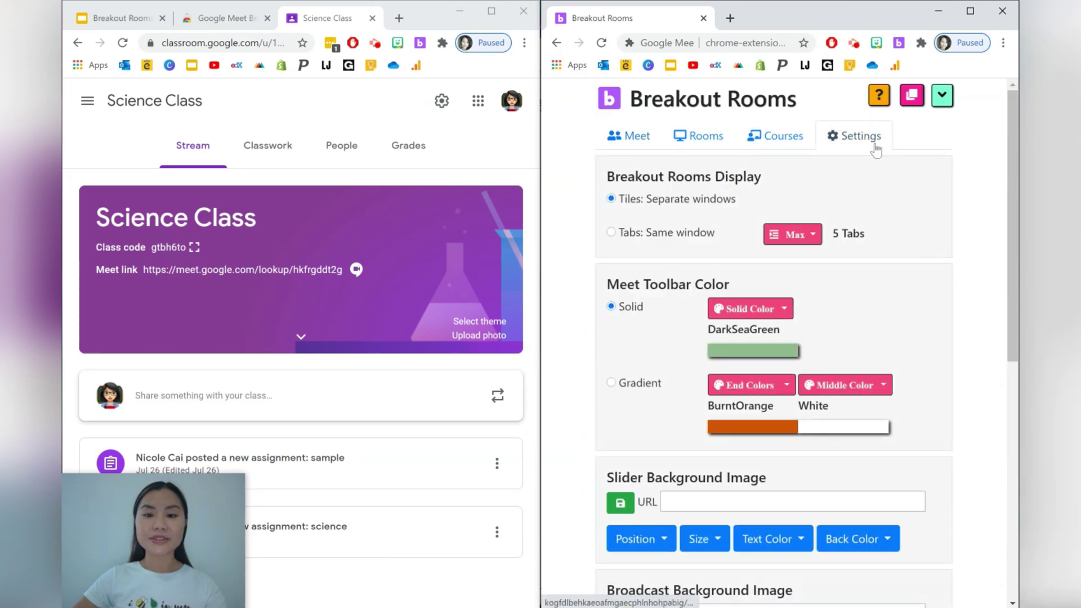
pyautogui.moveTo(619, 200); pyautogui.dragTo(644, 201)
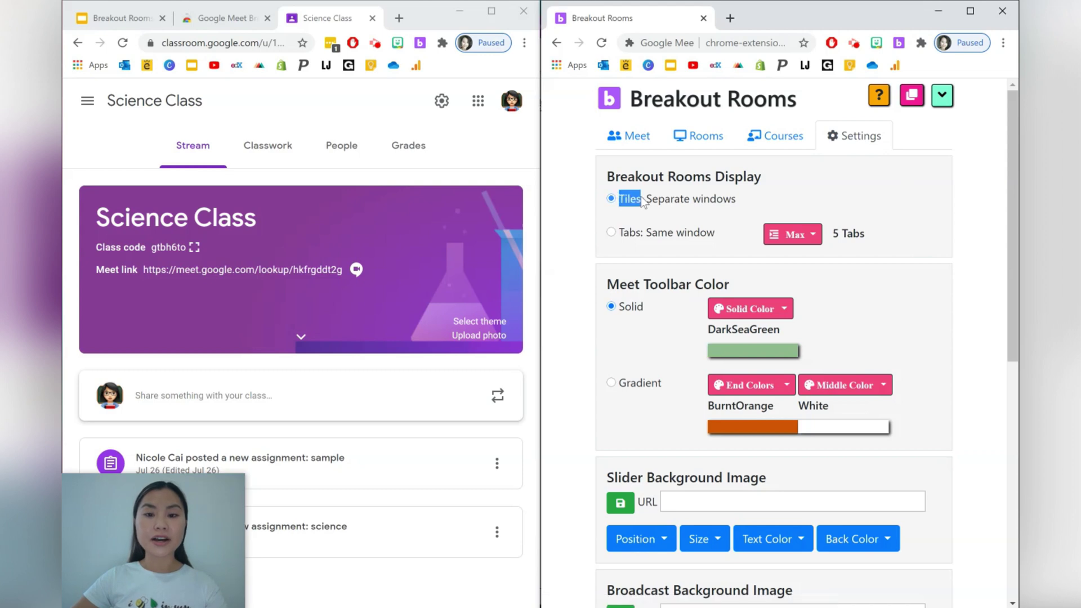
pyautogui.click(643, 202)
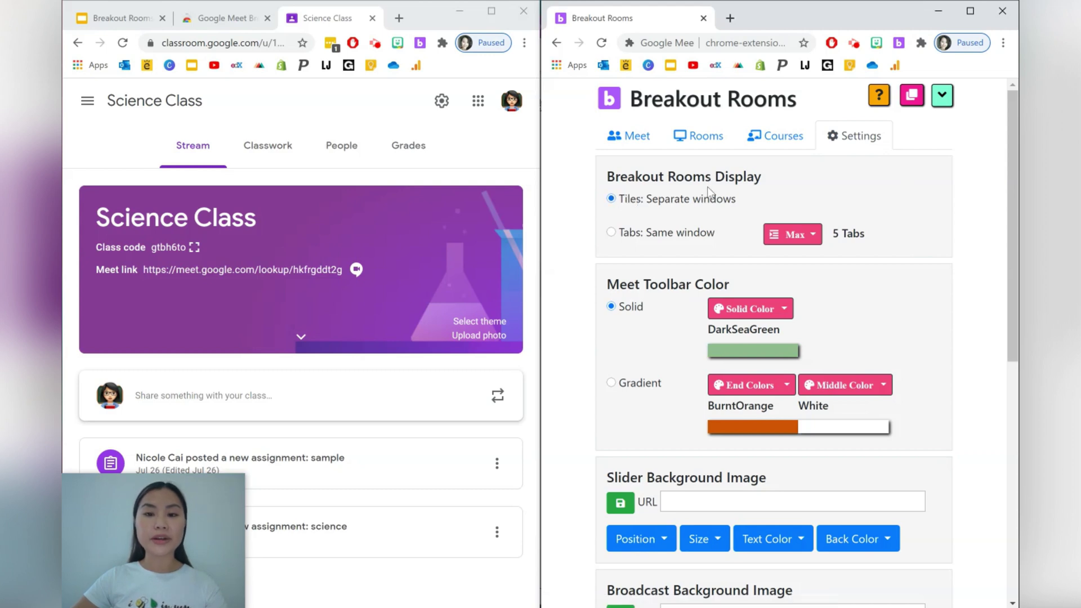
pyautogui.click(610, 233)
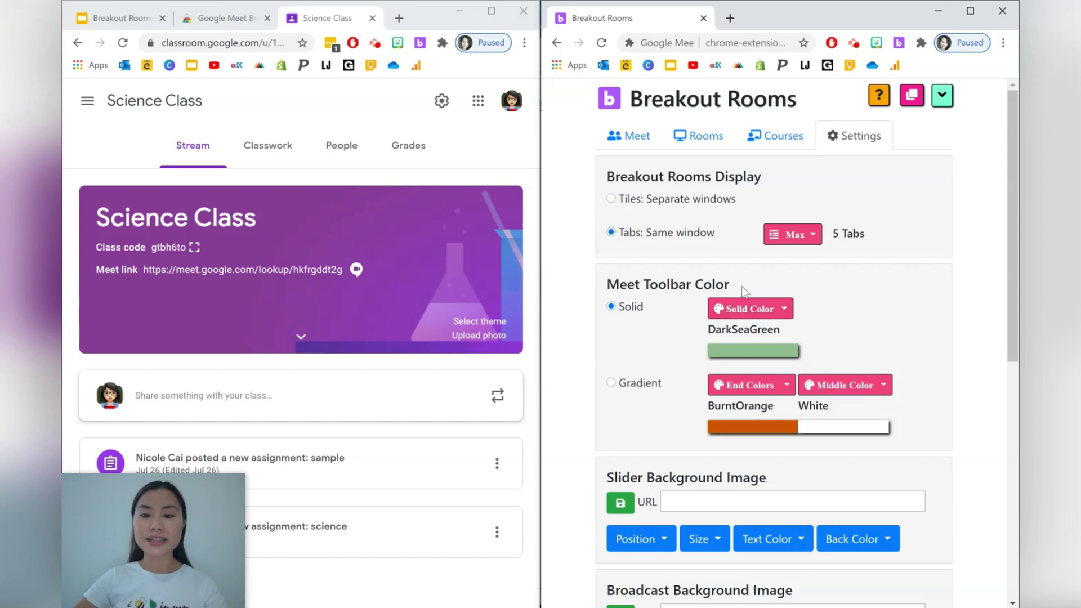
# Open the Main room and the three breakout rooms together from the class start options
pyautogui.click(638, 141)
pyautogui.scroll(-1, 743, 382)
pyautogui.scroll(-2, 745, 387)
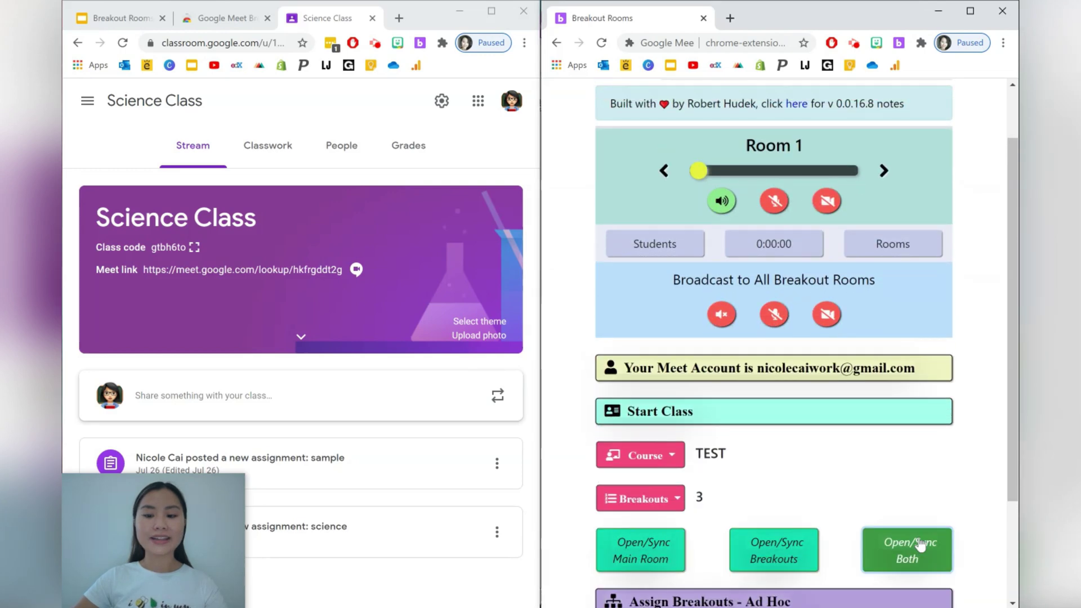
pyautogui.click(917, 543)
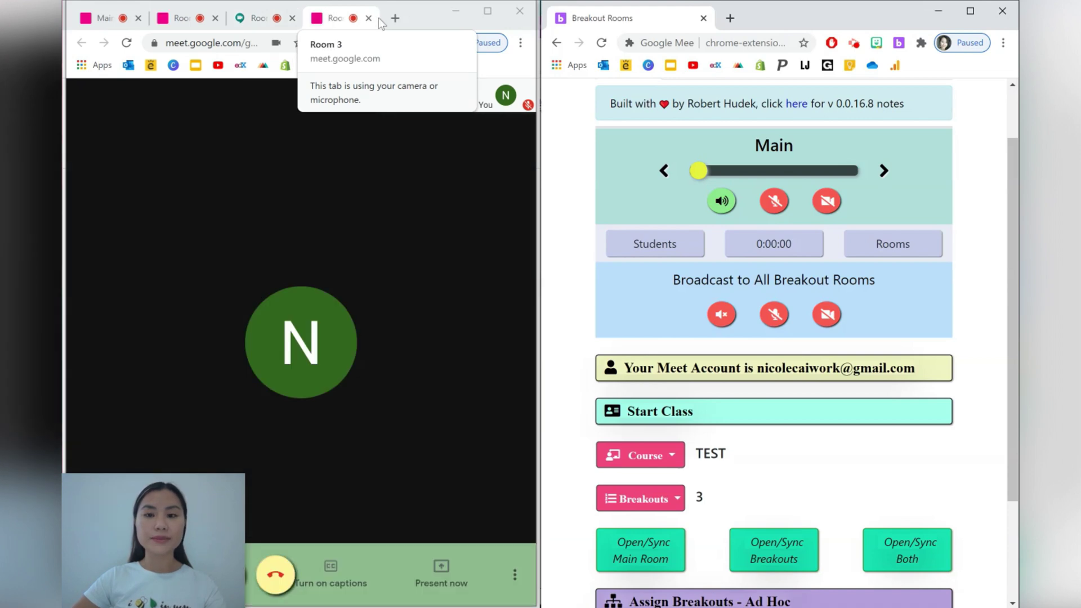
# Mute the Main room's sound and advance through the breakout rooms to Room 3
pyautogui.click(724, 201)
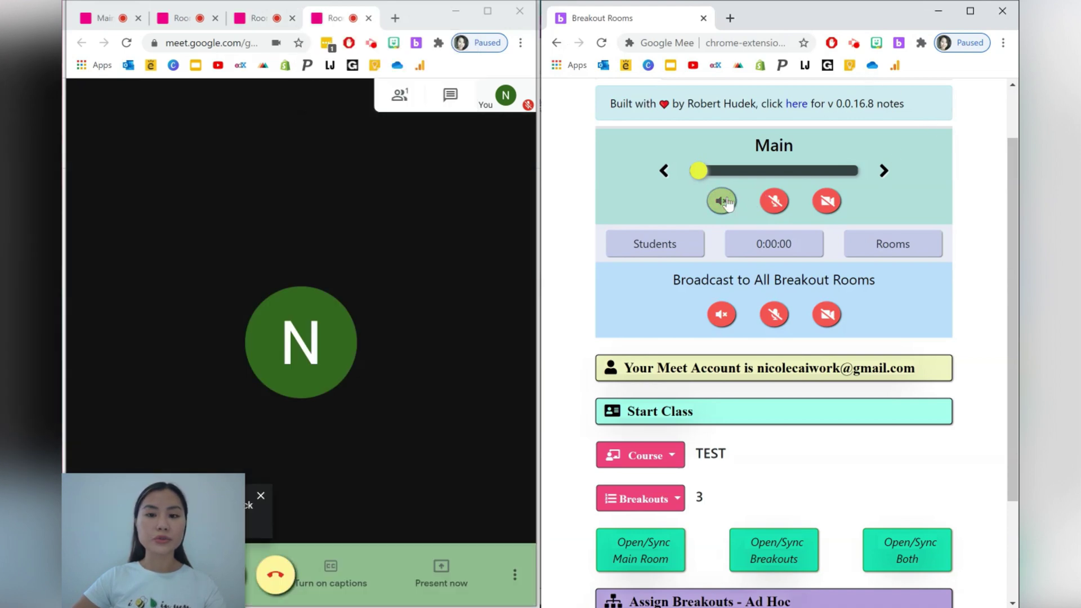
pyautogui.click(888, 172)
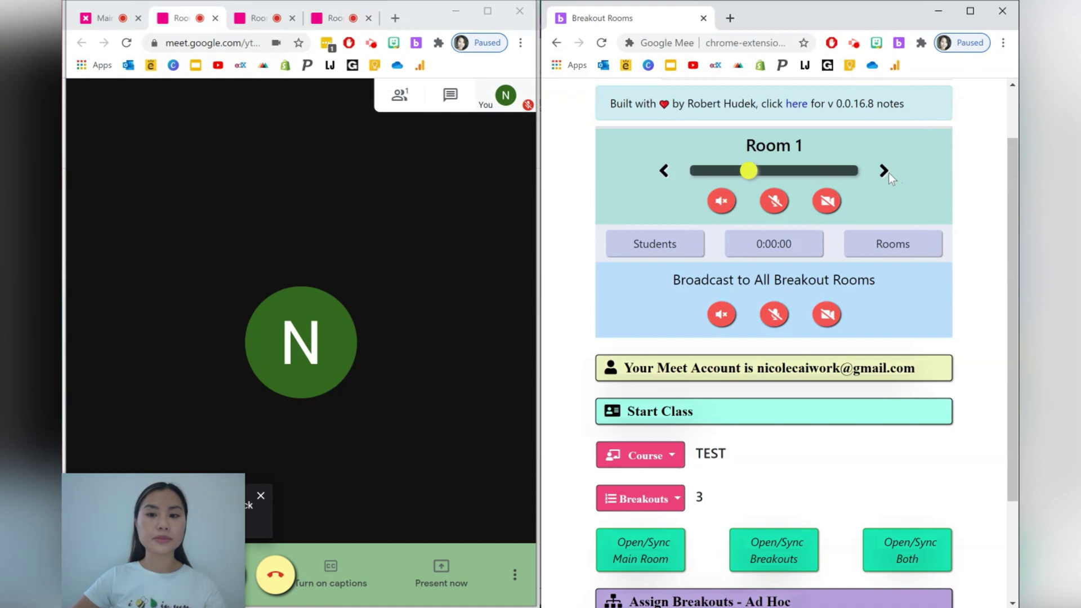
pyautogui.click(888, 172)
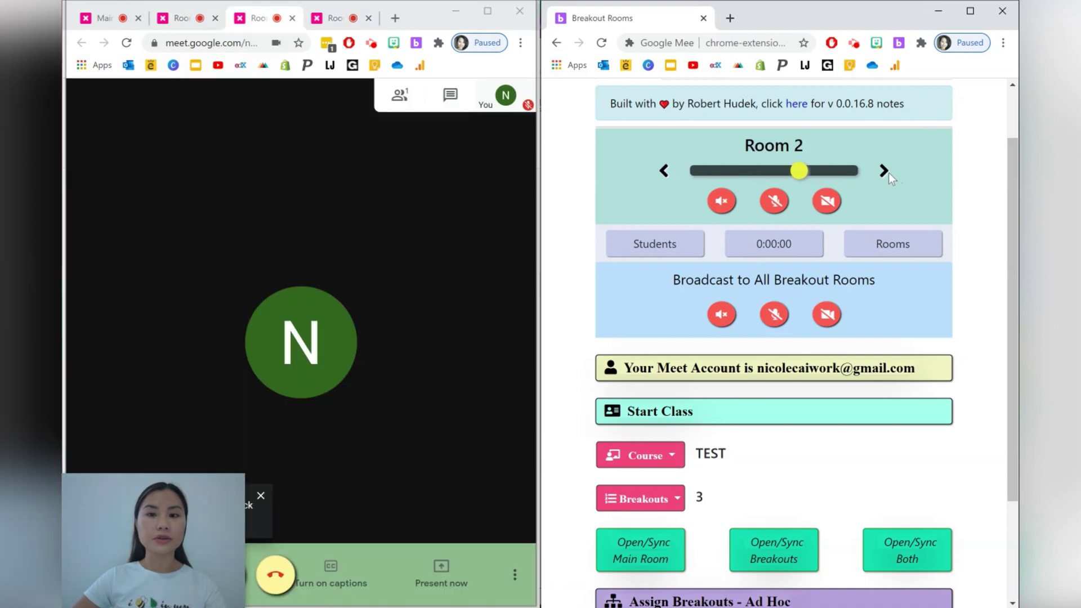
pyautogui.click(884, 172)
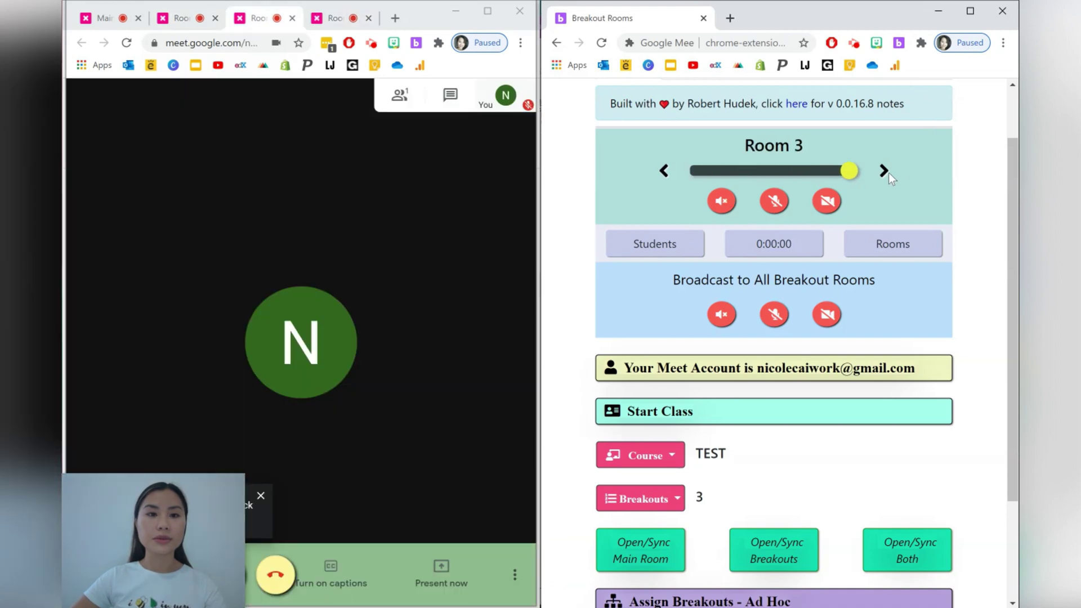
# Turn the microphone and the camera on and off in Room 3, and go back to Room 1
pyautogui.click(780, 206)
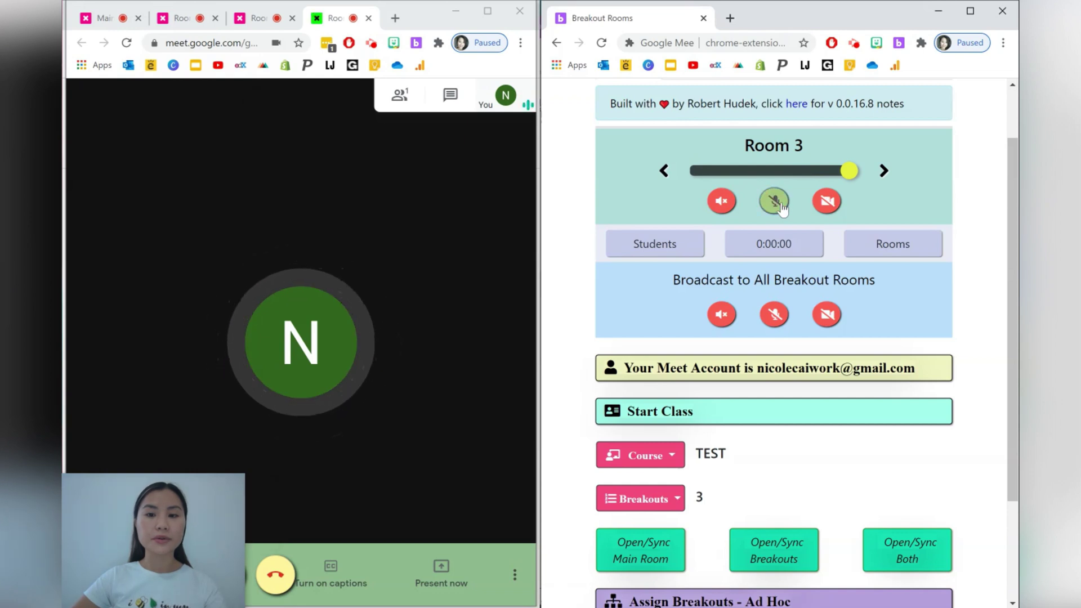
pyautogui.click(780, 206)
pyautogui.click(827, 201)
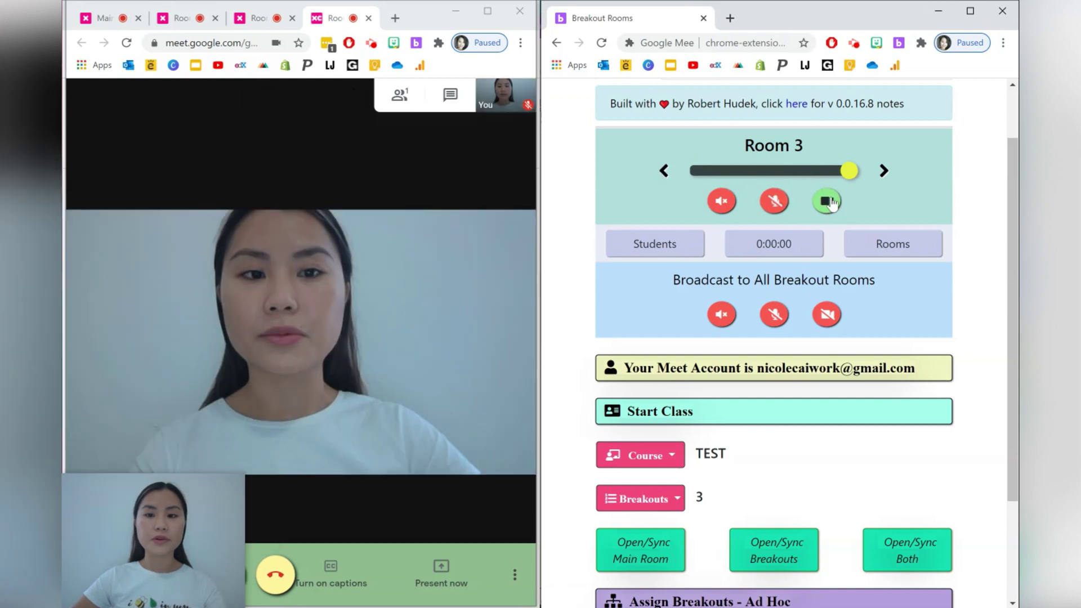
pyautogui.click(827, 201)
pyautogui.click(663, 174)
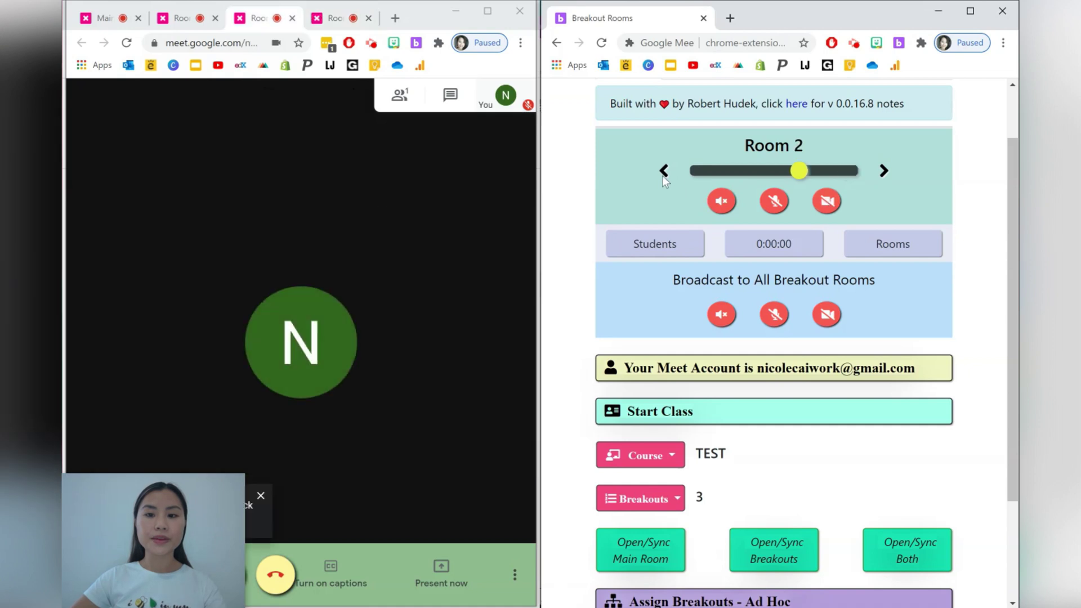
pyautogui.click(662, 174)
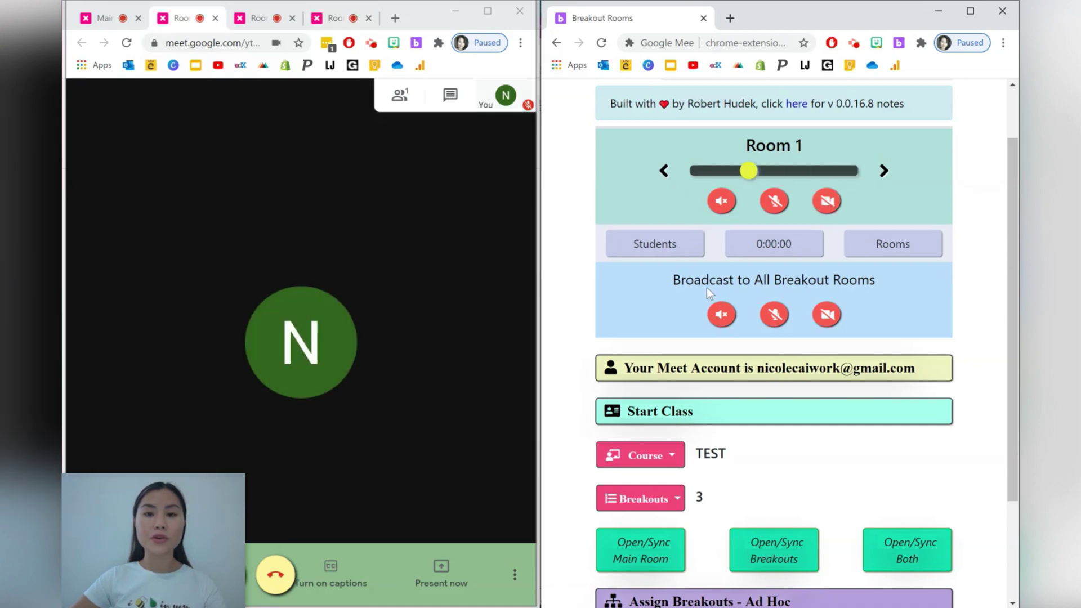
# Turn the broadcast microphone and camera for all breakout rooms on and off, and close the Meet window
pyautogui.click(773, 315)
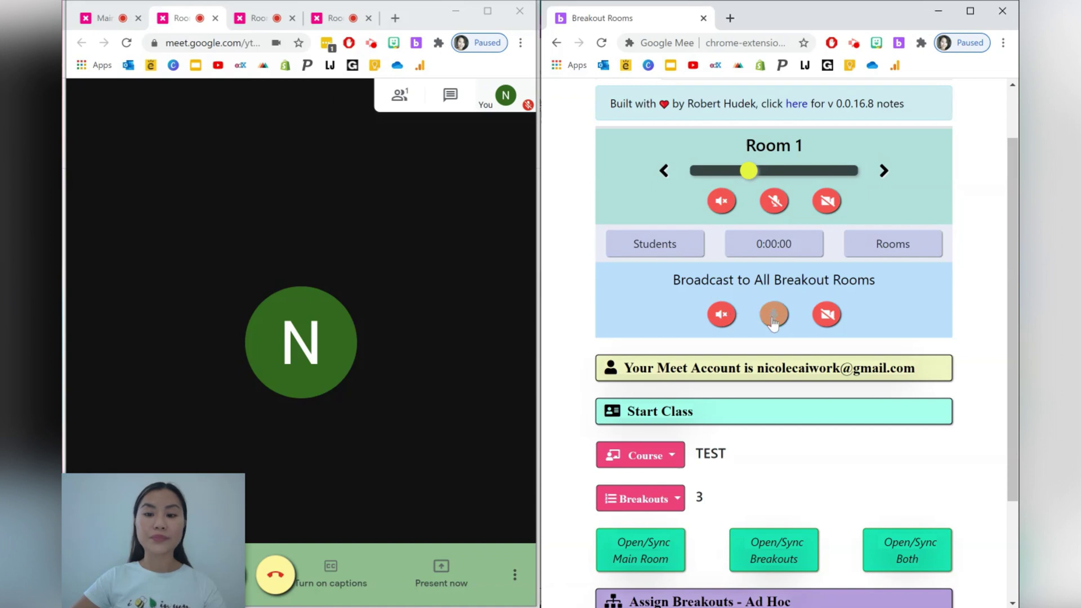
pyautogui.click(773, 315)
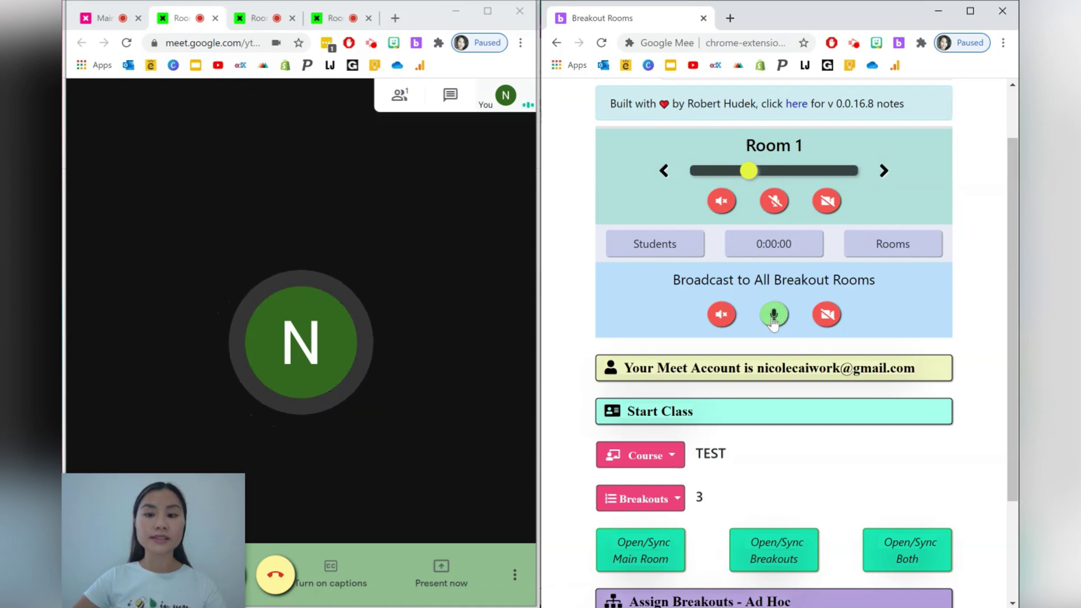
pyautogui.click(826, 315)
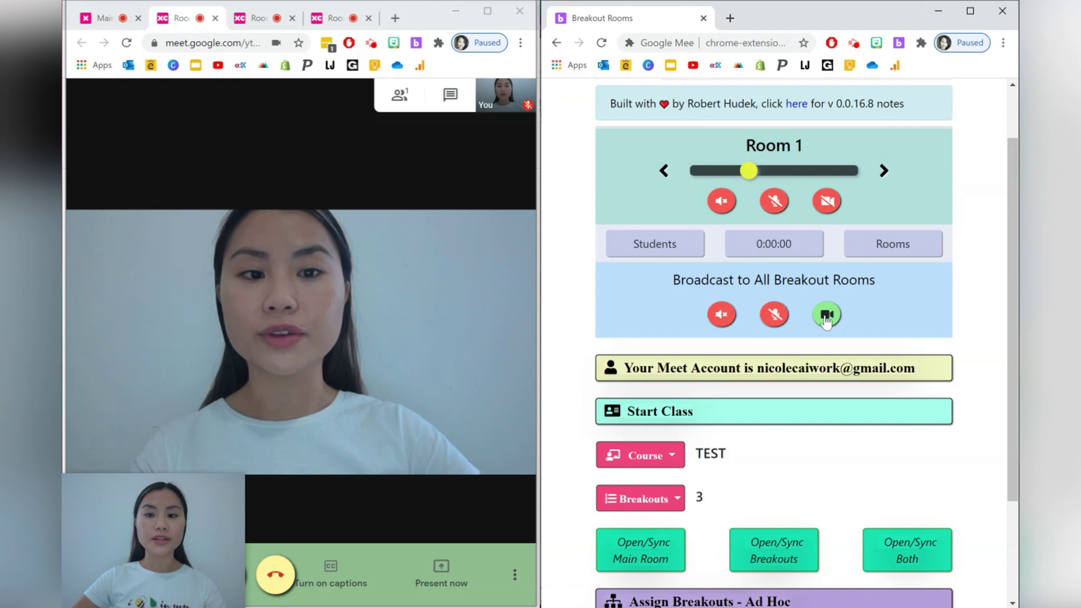
pyautogui.click(827, 315)
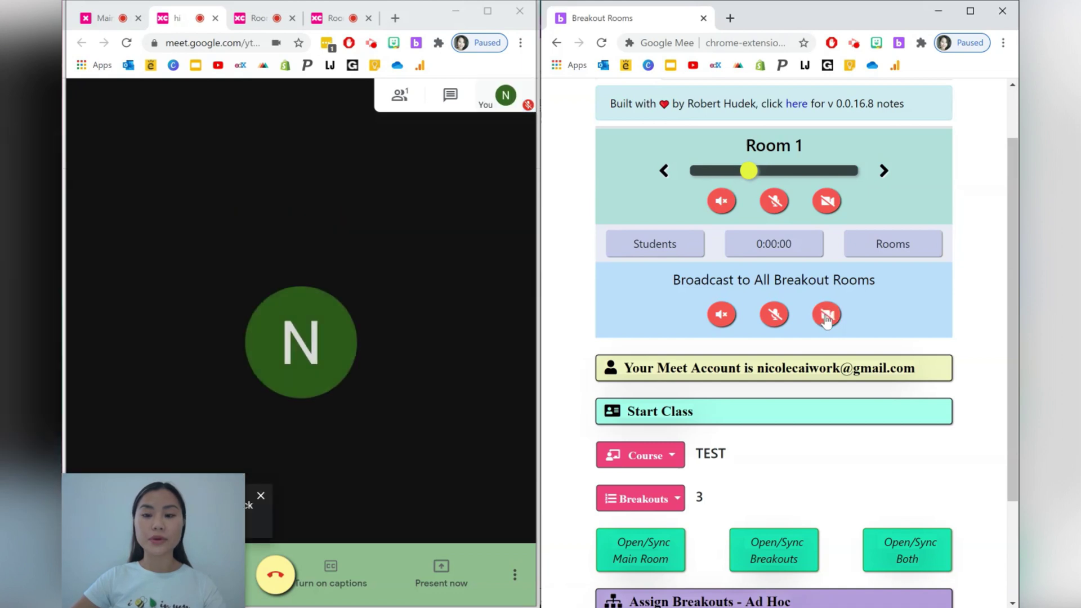
pyautogui.scroll(2, 938, 288)
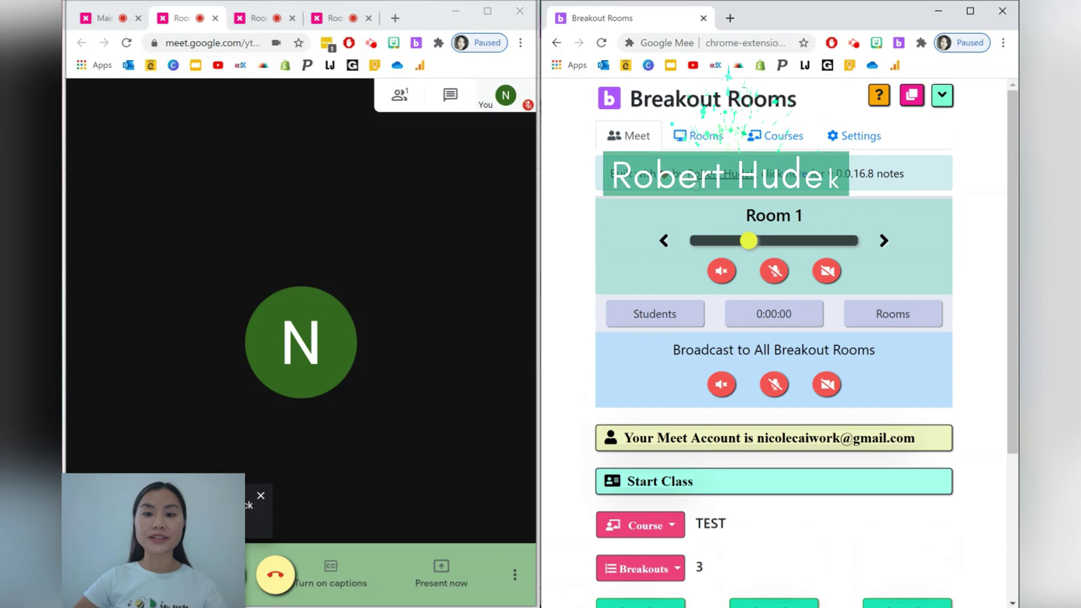
pyautogui.click(520, 19)
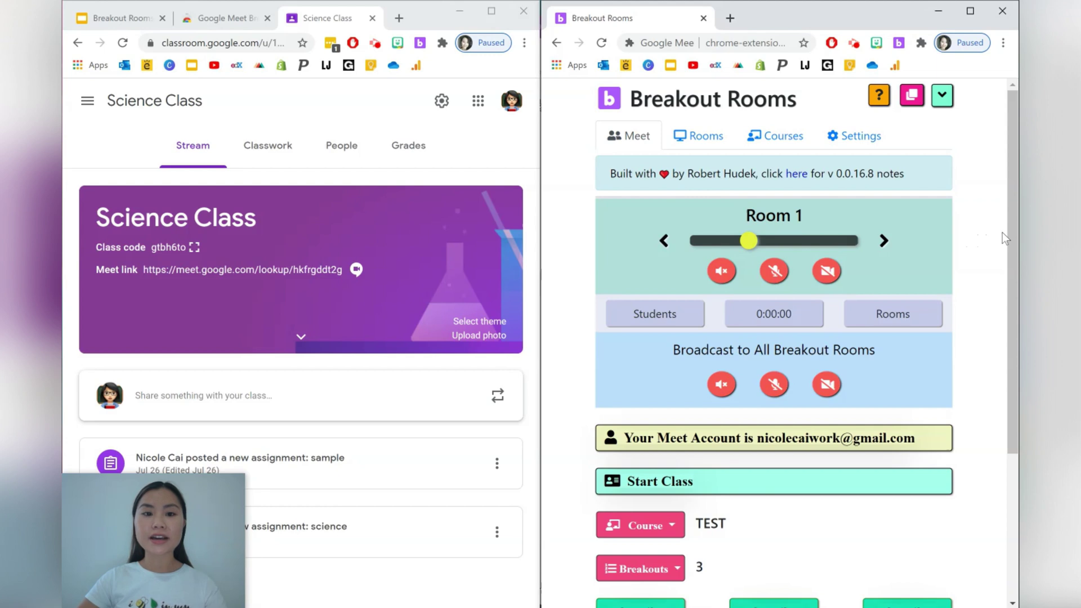
# Copy the links of Rooms 1 to 3 from the instructions for pre-assigned breakouts
pyautogui.moveTo(1006, 233); pyautogui.dragTo(1002, 373)
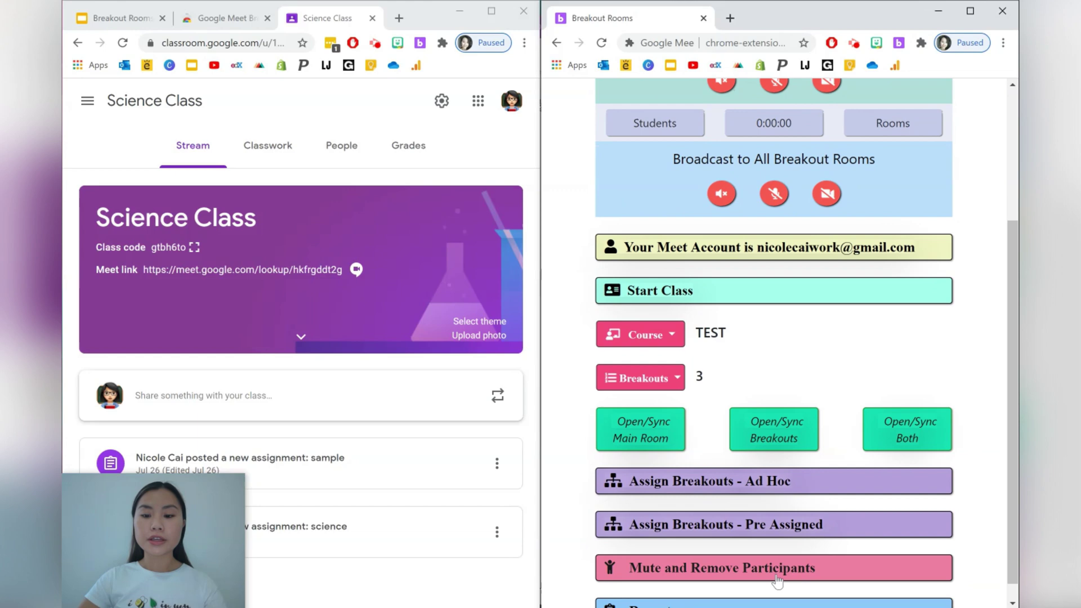
pyautogui.click(761, 535)
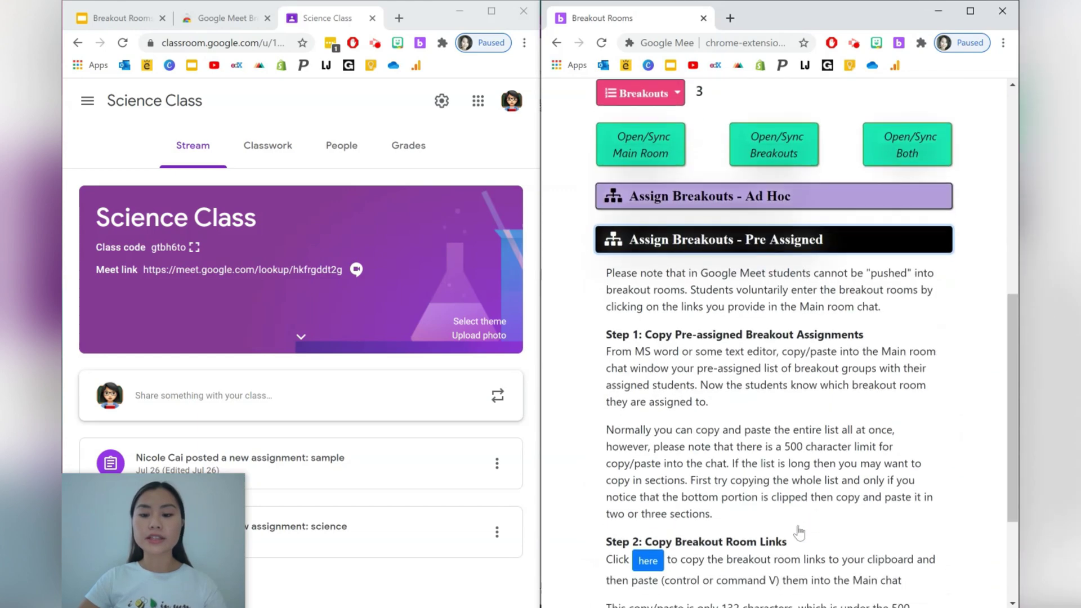
pyautogui.moveTo(849, 555); pyautogui.dragTo(597, 520)
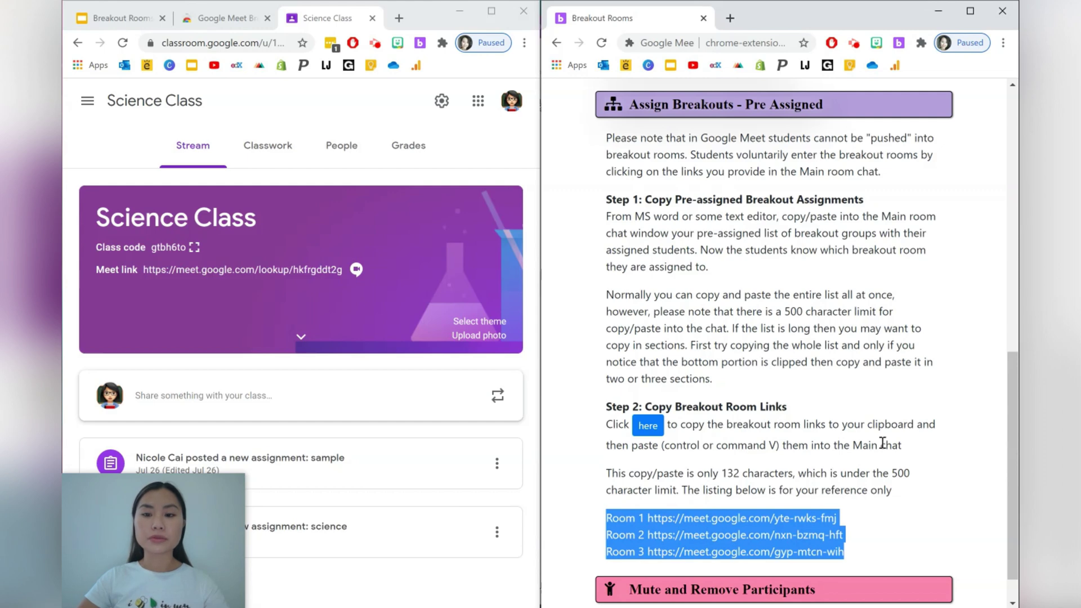
# Open only the Main room, post the links of Rooms 1 to 3 in its chat, and close the meeting window
pyautogui.scroll(5, 833, 394)
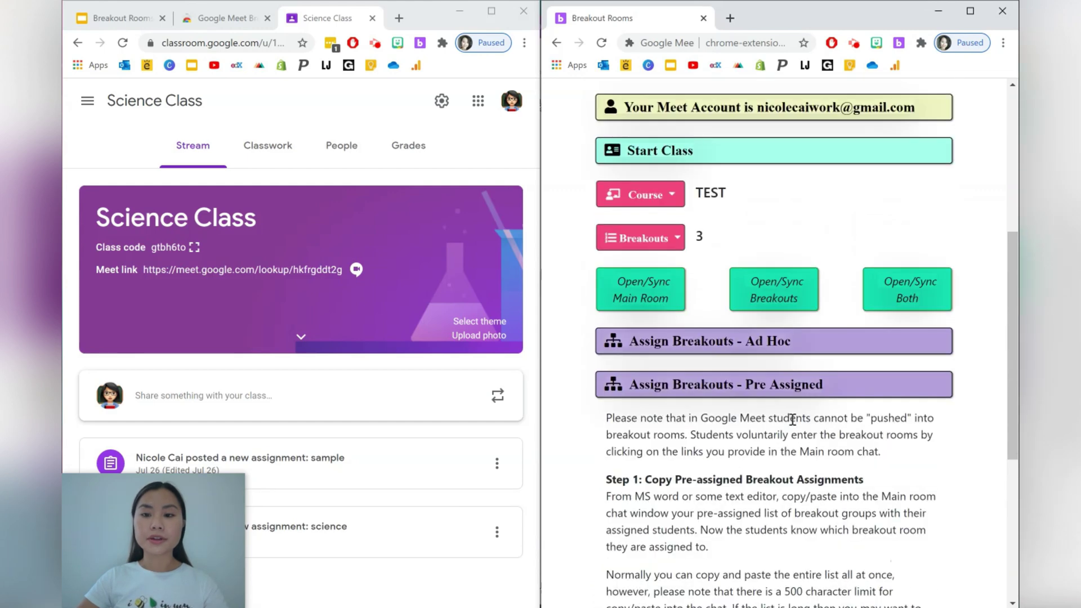
pyautogui.click(663, 308)
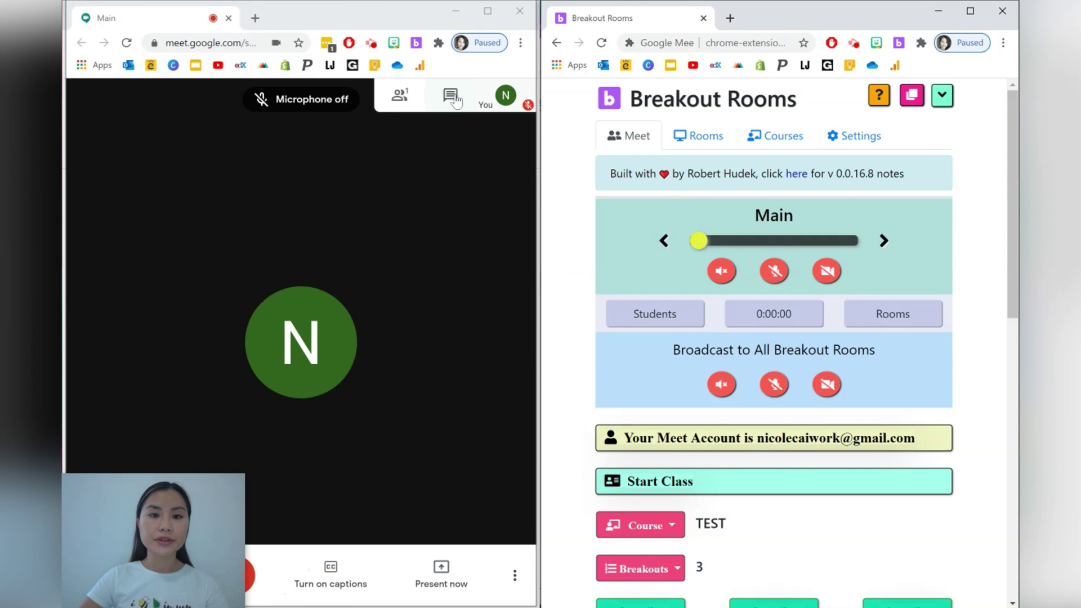
pyautogui.click(450, 94)
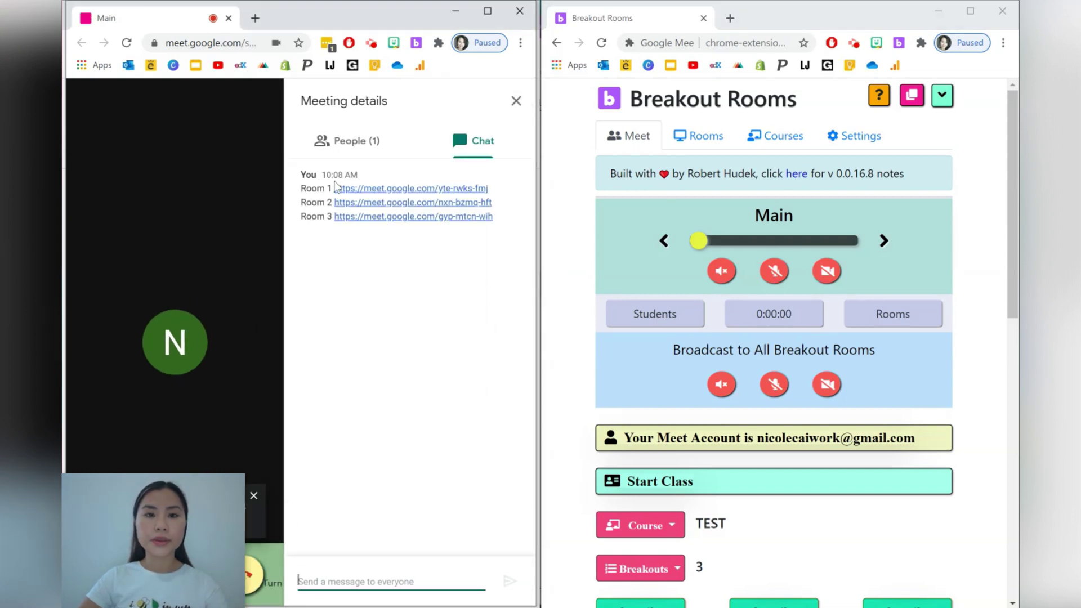
pyautogui.click(519, 11)
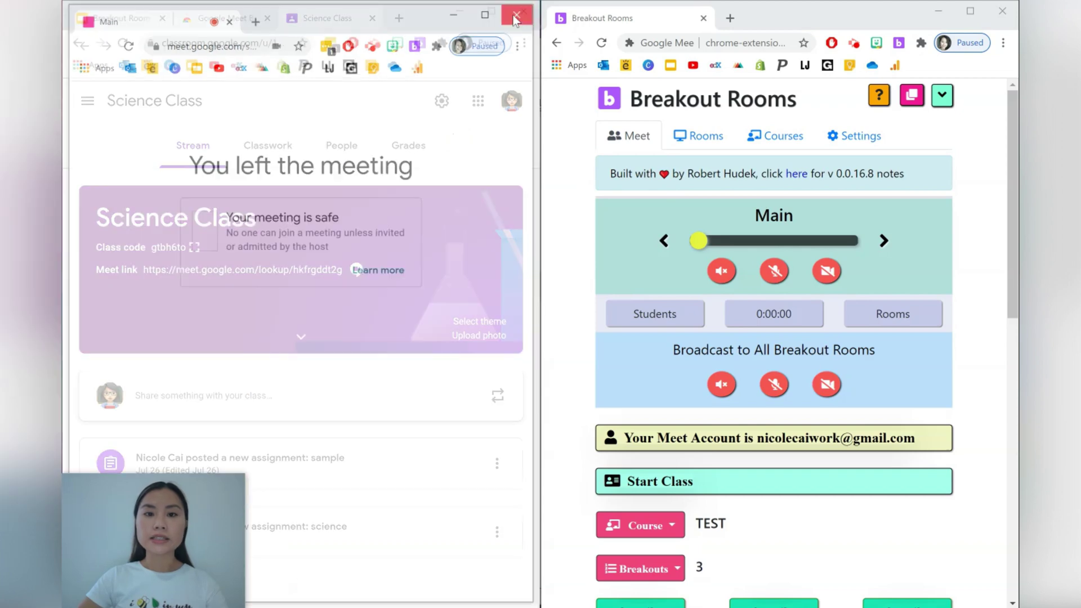
# Switch to the Breakout Rooms presentation in Google Slides, maximize the window and view the second slide with the room table
pyautogui.click(119, 18)
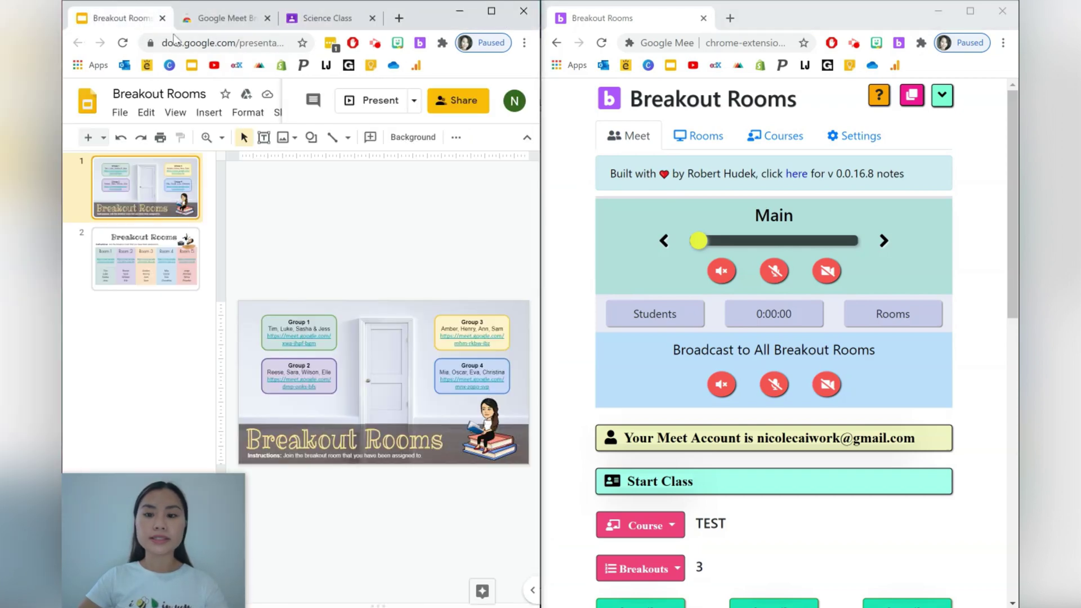
pyautogui.click(491, 11)
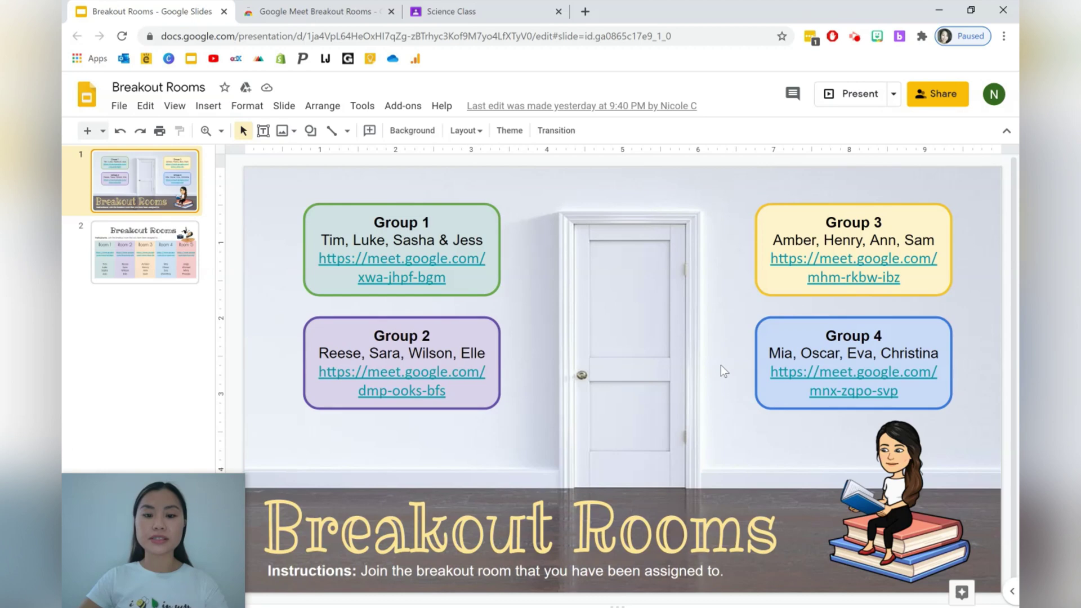
pyautogui.click(192, 269)
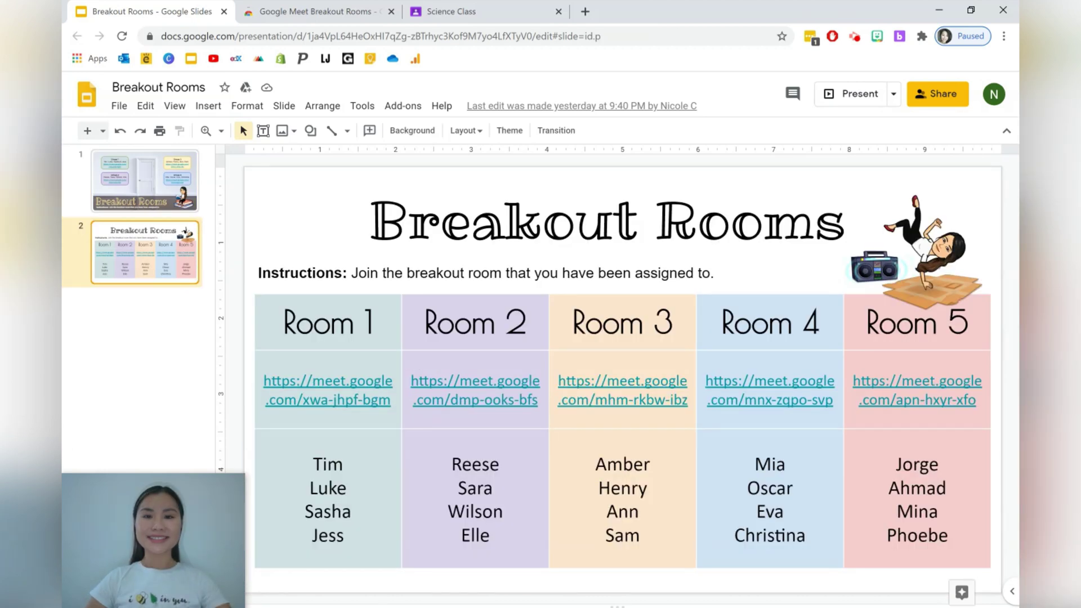